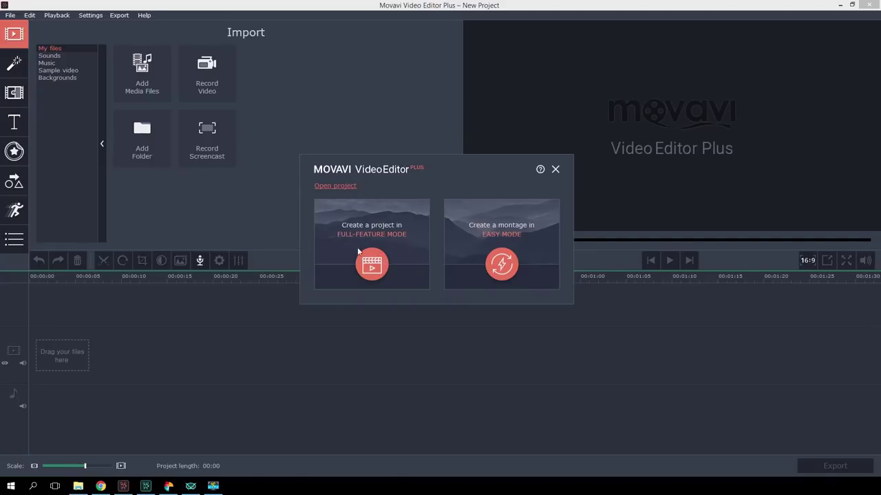
- Create a Full-Feature project and add MVI_0207.mp4, MVI_0291.mp4 and MVI_6220.mp4 to the timeline
{"action": "left_click", "coordinate": [390, 258]}
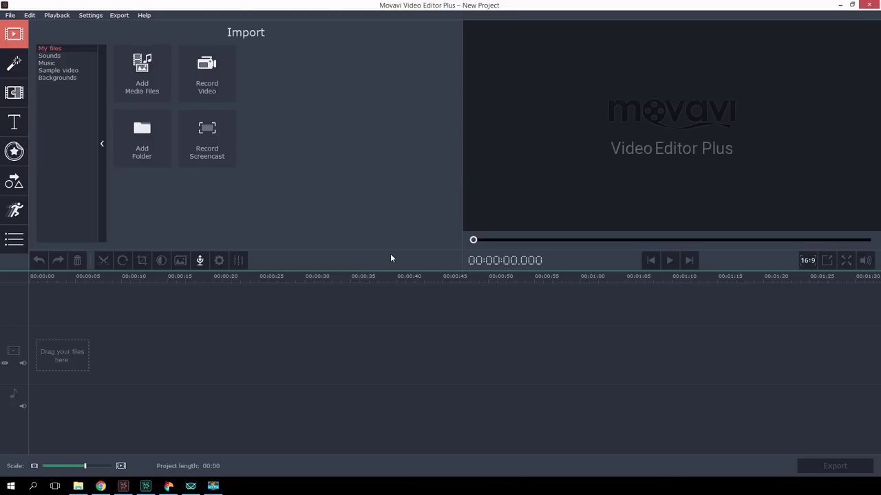
{"action": "left_click", "coordinate": [164, 77]}
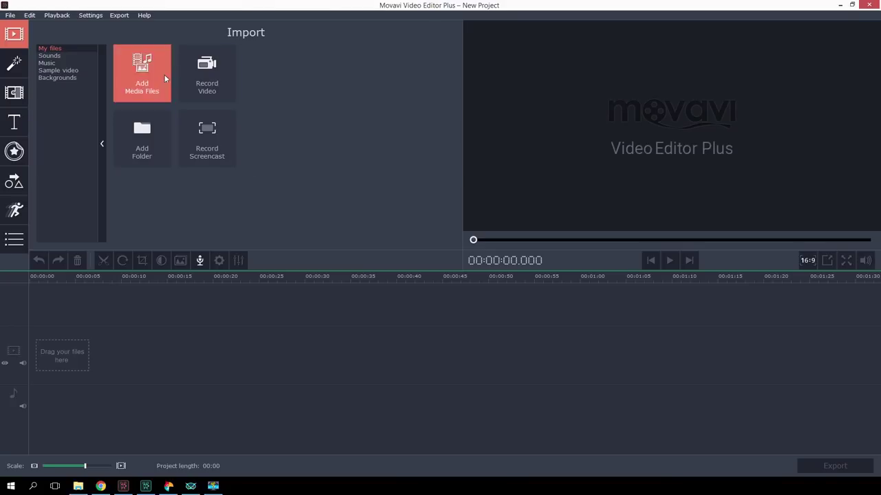
{"action": "left_click_drag", "start_coordinate": [277, 142], "coordinate": [98, 75]}
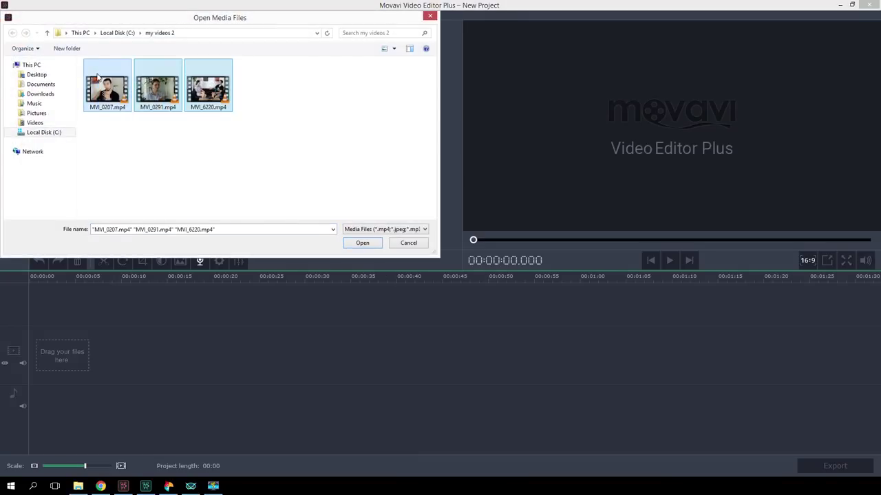
{"action": "left_click", "coordinate": [362, 243]}
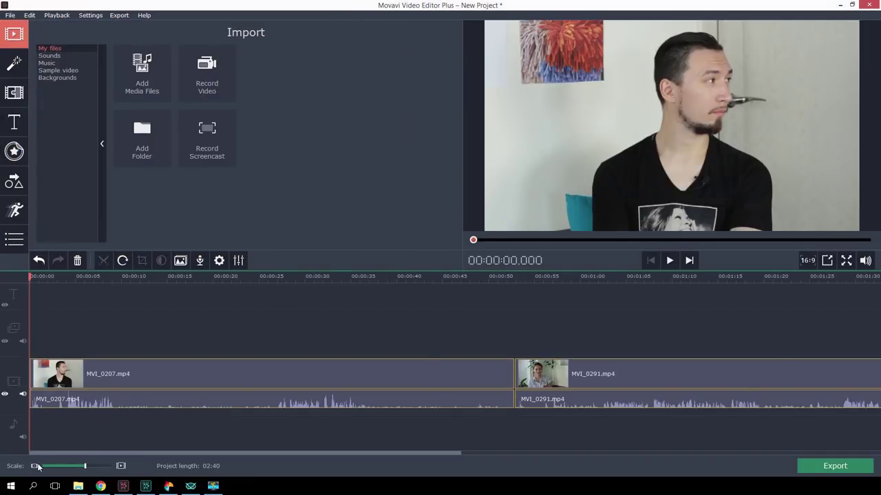
{"action": "left_click", "coordinate": [36, 466]}
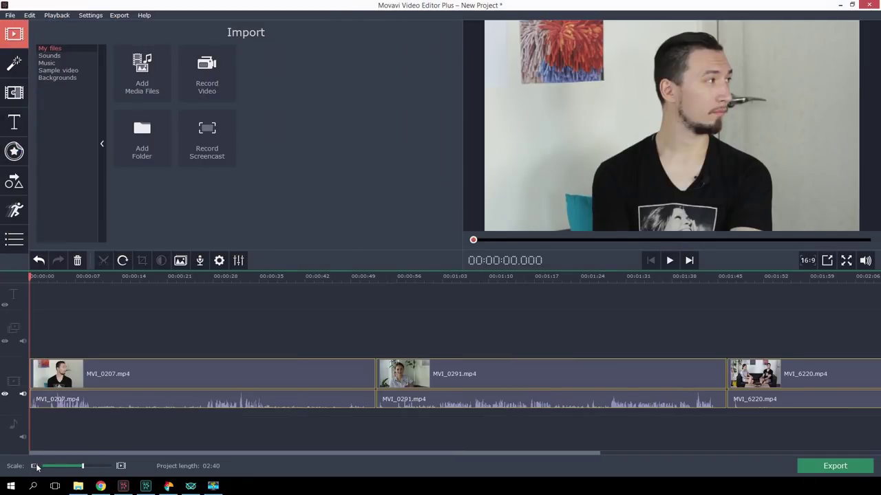
- Preview the clips and move the wide shot MVI_6220 to the start of the main track
{"action": "left_click", "coordinate": [147, 378]}
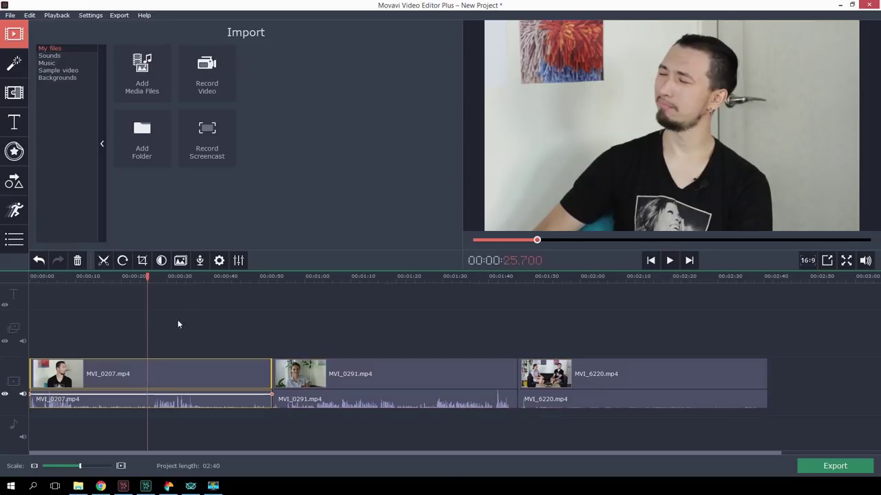
{"action": "left_click", "coordinate": [375, 275]}
{"action": "left_click", "coordinate": [581, 278]}
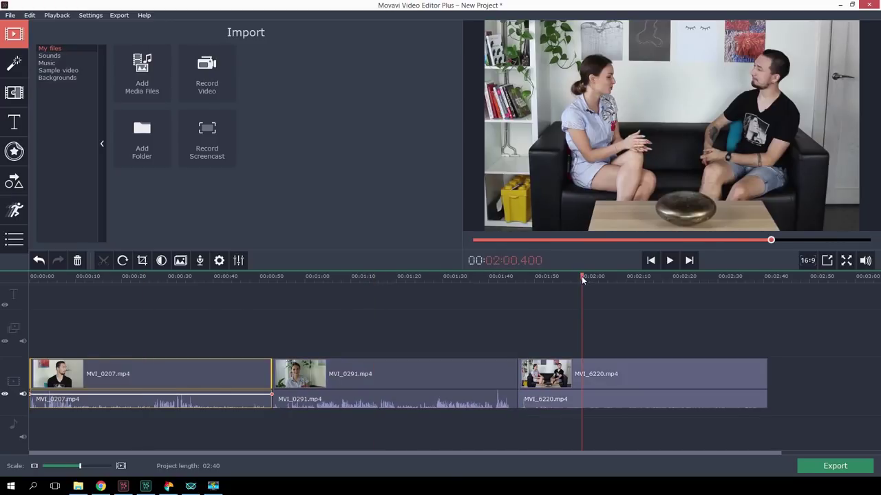
{"action": "left_click", "coordinate": [543, 378]}
{"action": "left_click_drag", "start_coordinate": [615, 377], "coordinate": [200, 377]}
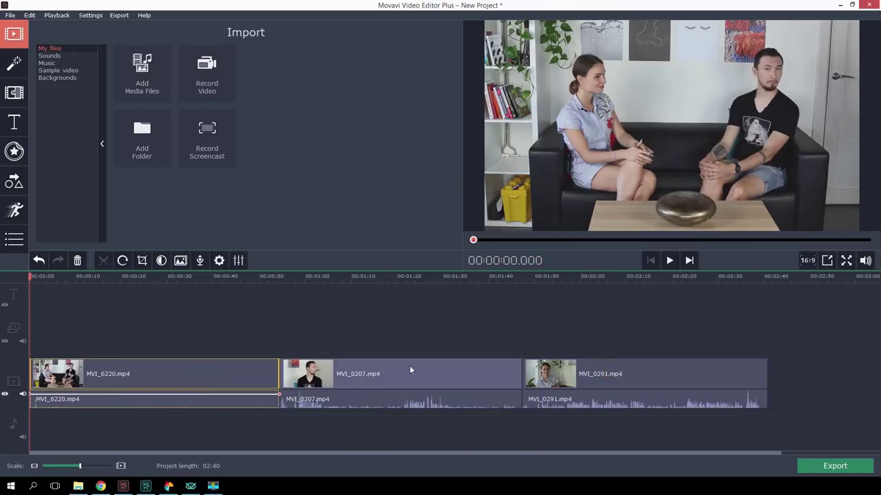
- Stack close-ups MVI_0291 and MVI_0207 on overlay tracks starting at 0:00
{"action": "left_click", "coordinate": [549, 377]}
{"action": "left_click_drag", "start_coordinate": [549, 377], "coordinate": [96, 327]}
{"action": "left_click_drag", "start_coordinate": [334, 384], "coordinate": [109, 275]}
{"action": "left_click", "coordinate": [109, 276]}
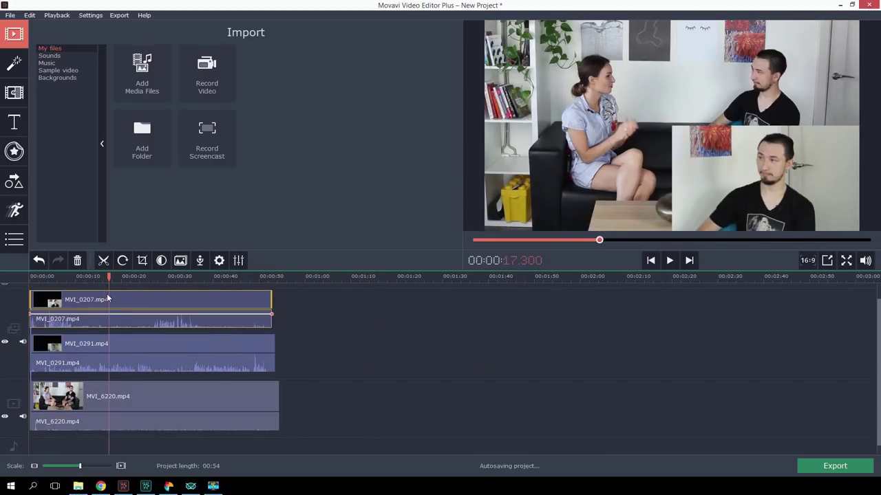
- Switch the MVI_0207 and MVI_0291 overlays from Picture in picture to Cover mode
{"action": "double_click", "coordinate": [106, 296]}
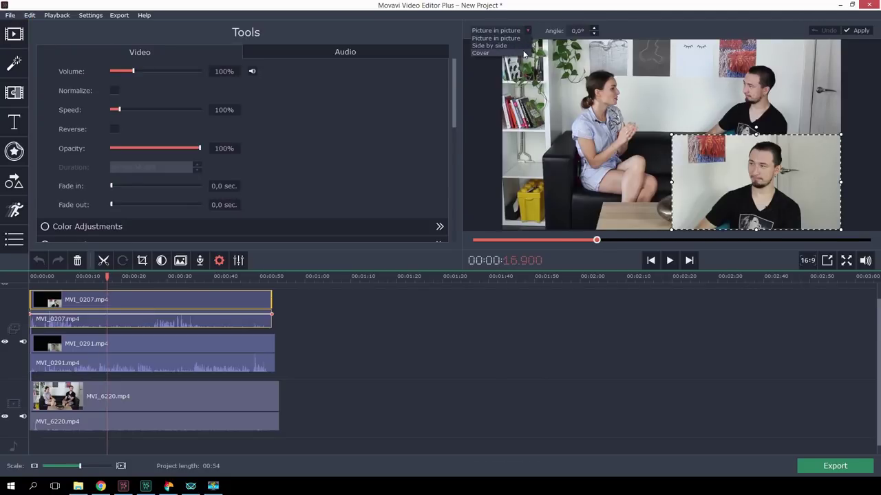
{"action": "left_click", "coordinate": [524, 54]}
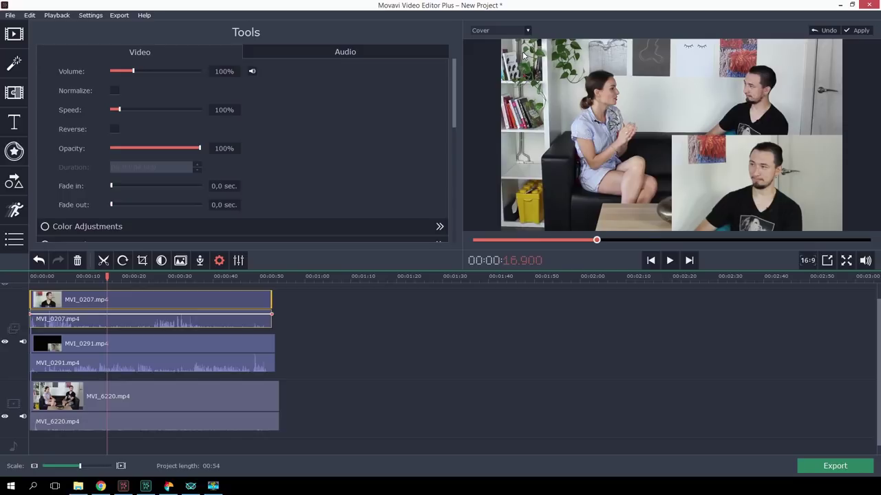
{"action": "left_click", "coordinate": [859, 32]}
{"action": "left_click", "coordinate": [104, 341]}
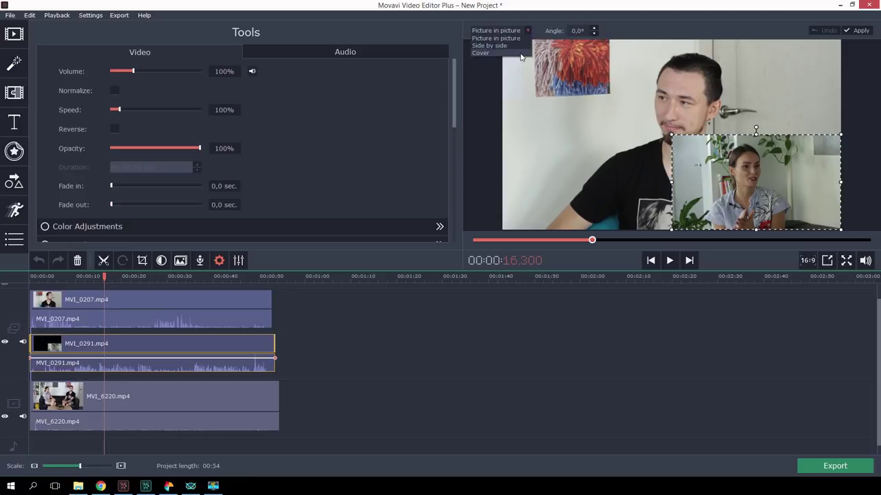
{"action": "left_click", "coordinate": [521, 54]}
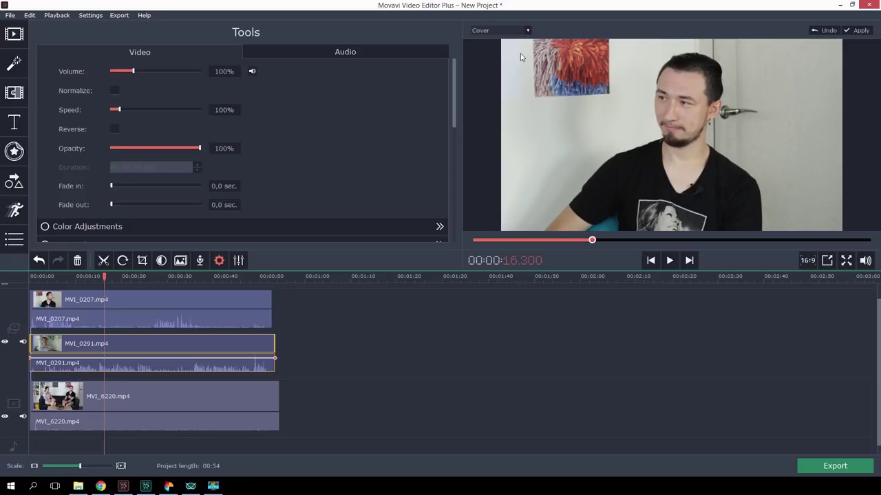
{"action": "left_click", "coordinate": [853, 32]}
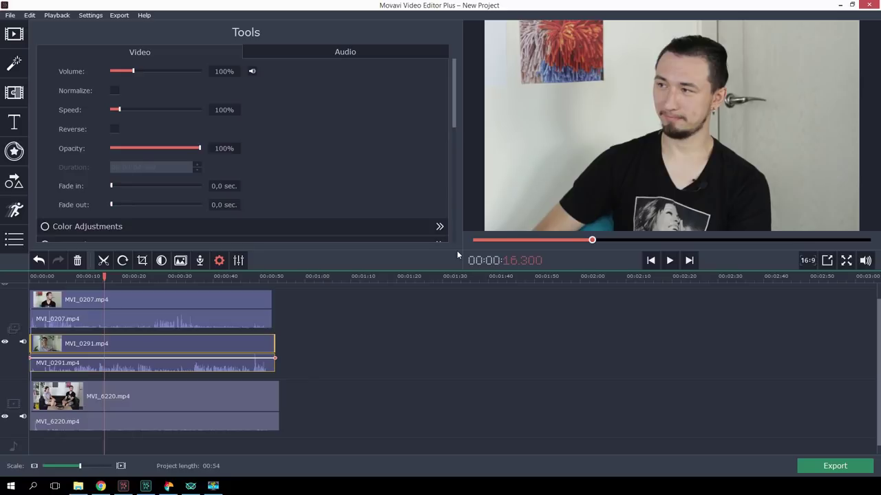
- Zoom the timeline in and toggle the close-up overlays' visibility to view the wide shot
{"action": "left_click", "coordinate": [120, 466]}
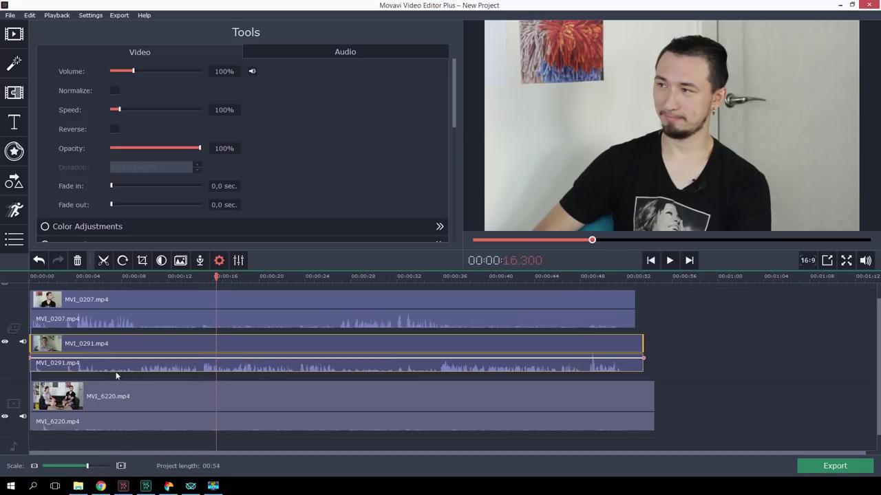
{"action": "left_click", "coordinate": [21, 343]}
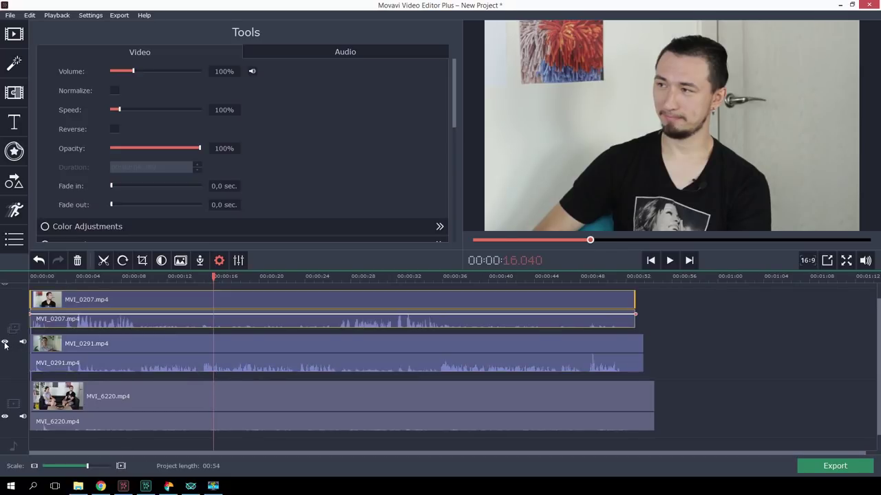
{"action": "left_click", "coordinate": [5, 343]}
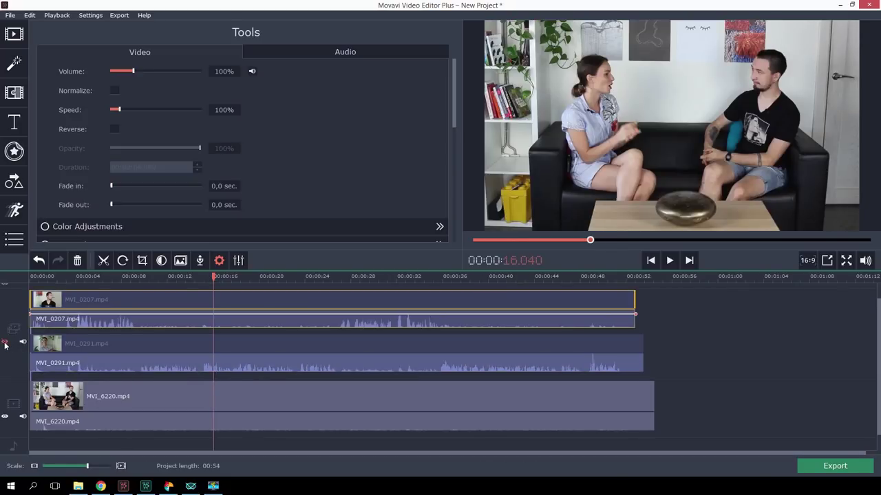
{"action": "left_click", "coordinate": [5, 343]}
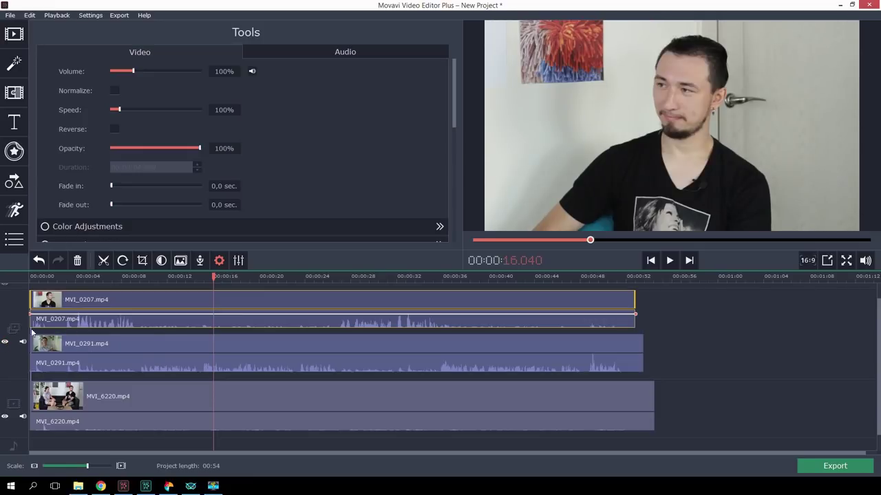
- Scrub the opening seconds, select MVI_6220's audio and return the playhead to the start
{"action": "left_click", "coordinate": [60, 277]}
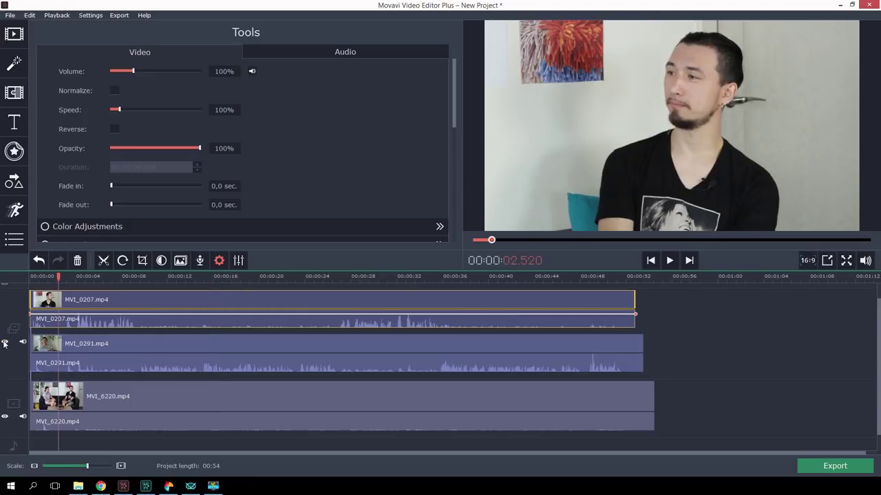
{"action": "left_click", "coordinate": [39, 277]}
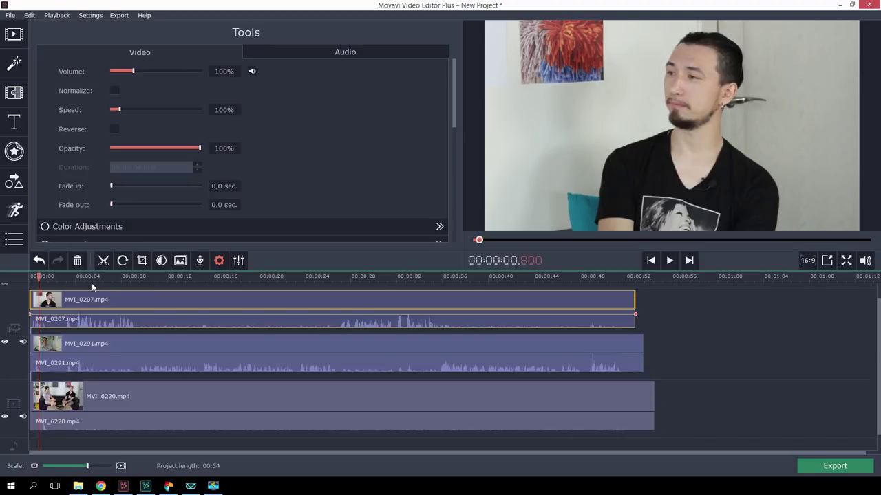
{"action": "left_click", "coordinate": [87, 277]}
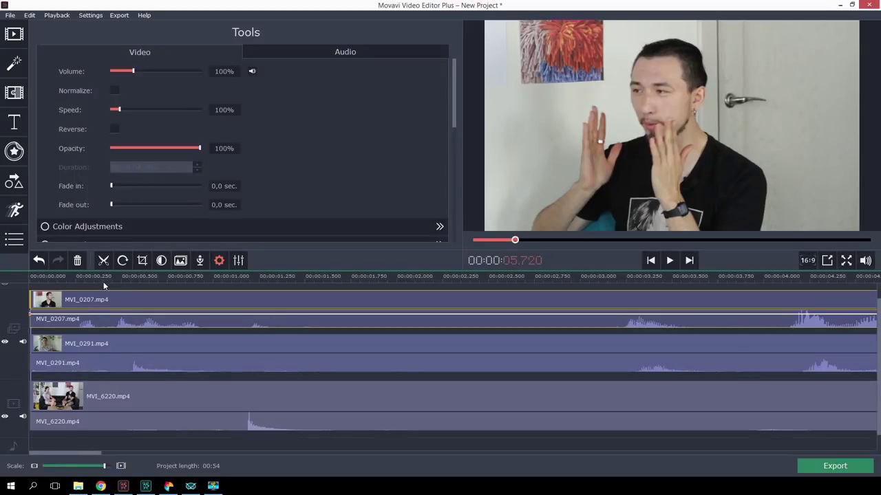
{"action": "left_click", "coordinate": [240, 276]}
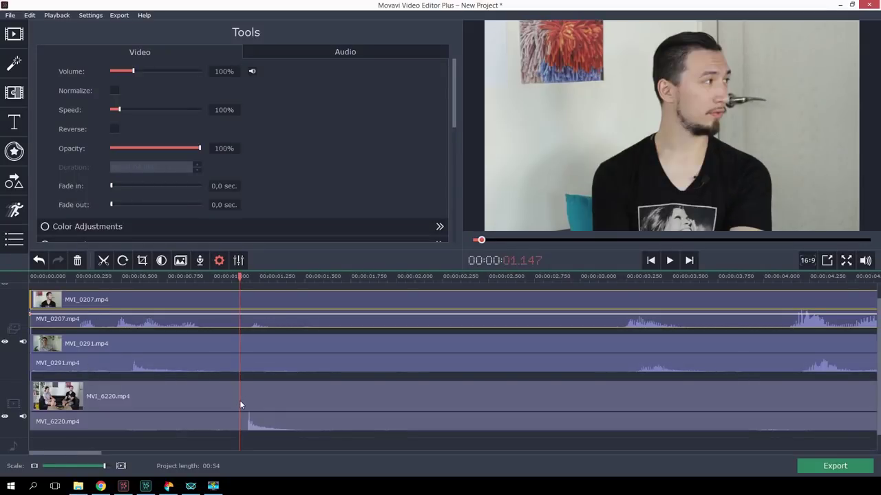
{"action": "left_click", "coordinate": [237, 419]}
{"action": "key", "text": "Home"}
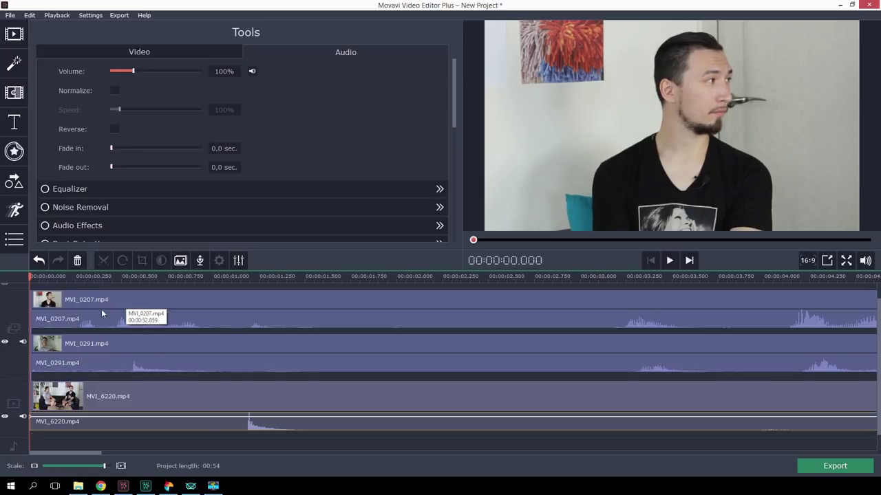
- Shift MVI_0291 later and mark the wide shot's audio spike at about 1.19 seconds
{"action": "left_click", "coordinate": [135, 345]}
{"action": "left_click_drag", "start_coordinate": [103, 343], "coordinate": [217, 342]}
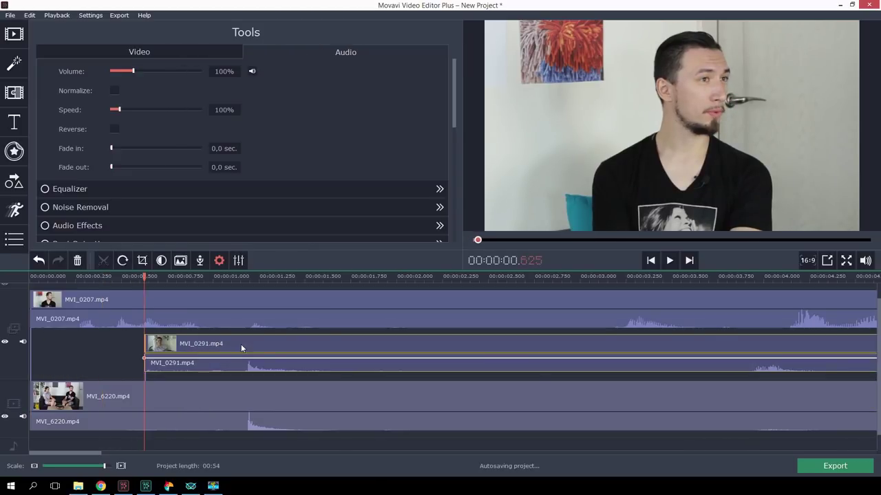
{"action": "left_click", "coordinate": [121, 468]}
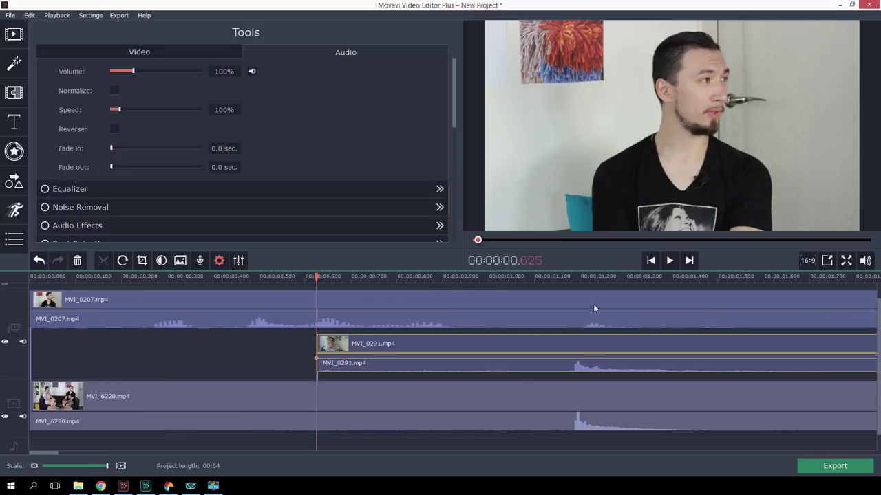
{"action": "left_click", "coordinate": [577, 276]}
- Align MVI_0207's audio spike with the wide shot's at 1.19 s and verify the sync
{"action": "left_click_drag", "start_coordinate": [250, 304], "coordinate": [566, 302]}
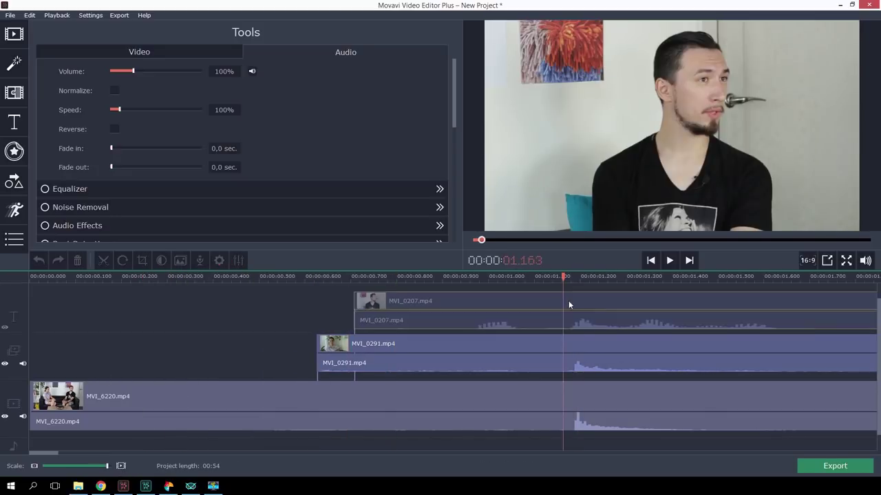
{"action": "left_click", "coordinate": [567, 300]}
{"action": "left_click", "coordinate": [577, 276]}
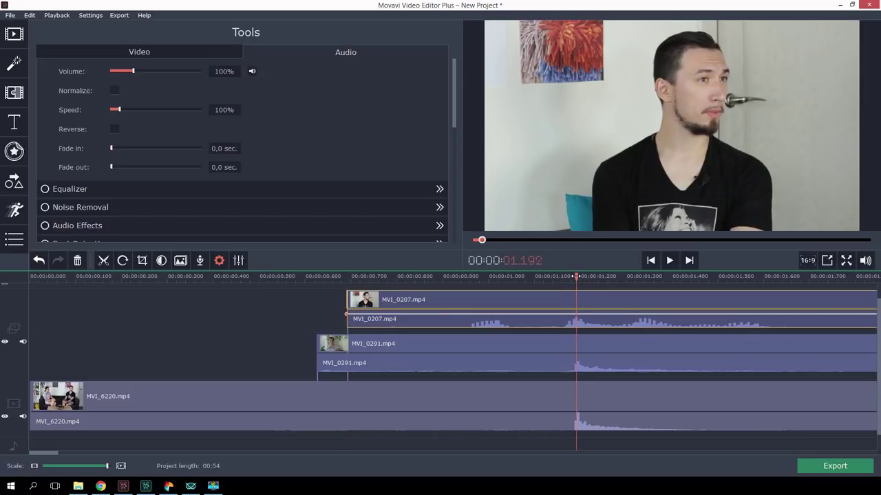
{"action": "left_click", "coordinate": [5, 341]}
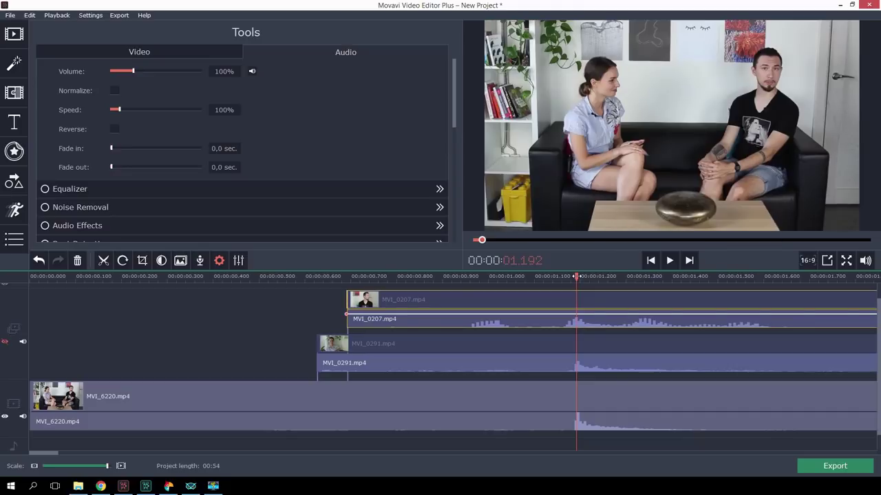
{"action": "left_click", "coordinate": [5, 341]}
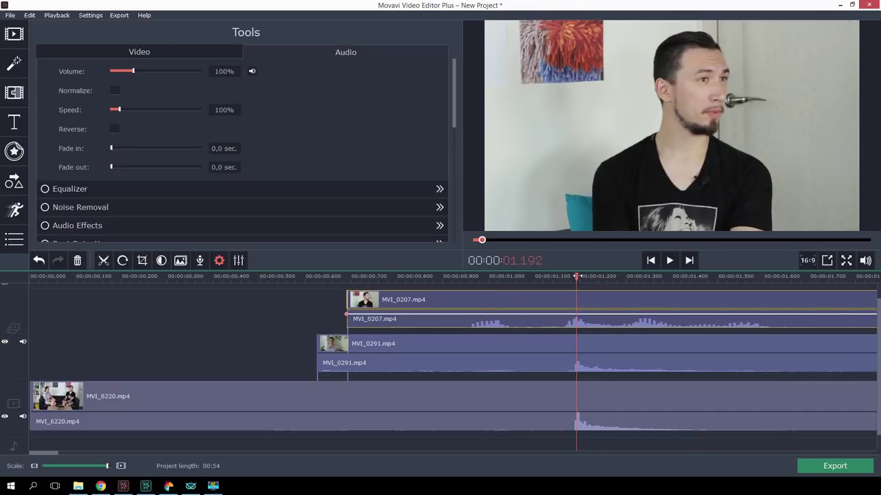
{"action": "left_click", "coordinate": [35, 467]}
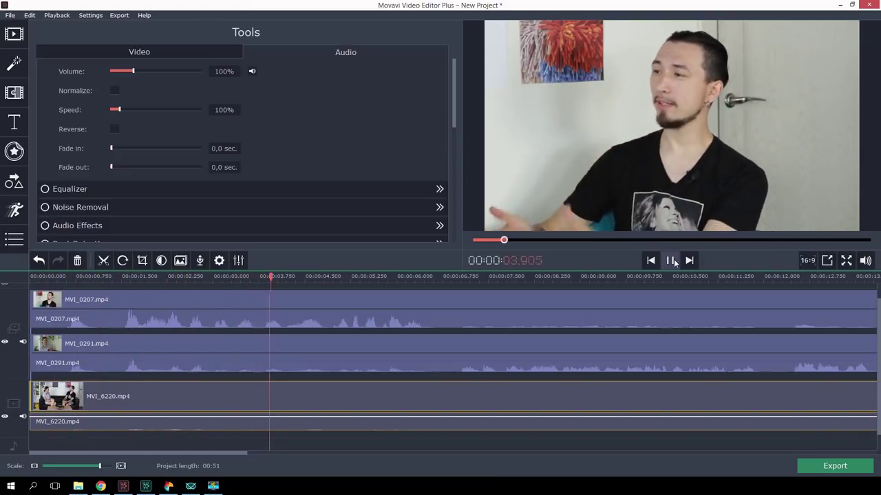
- Select MVI_0207 and place the playhead precisely at 6.825 seconds for the cut
{"action": "left_click", "coordinate": [671, 260]}
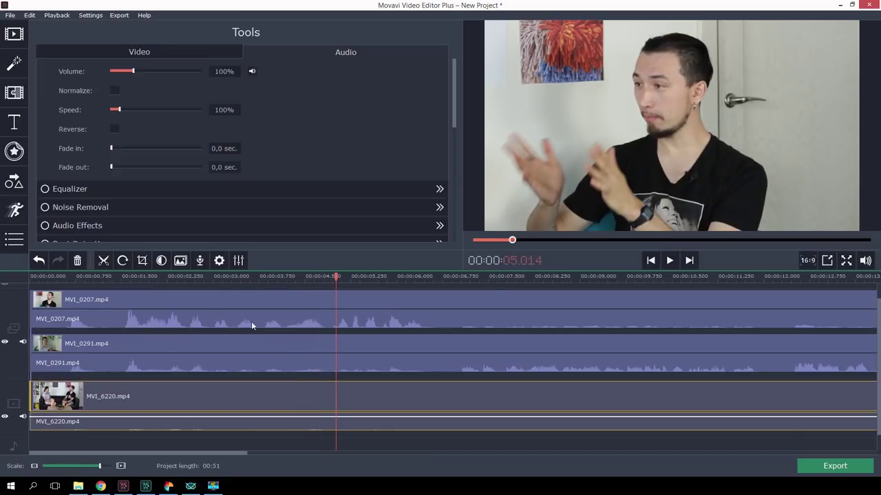
{"action": "left_click", "coordinate": [33, 467]}
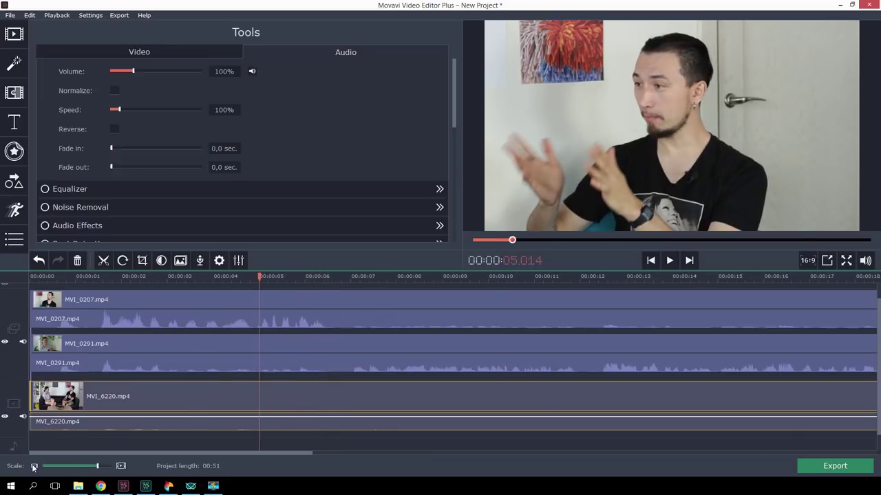
{"action": "left_click", "coordinate": [33, 467]}
{"action": "left_click", "coordinate": [223, 293]}
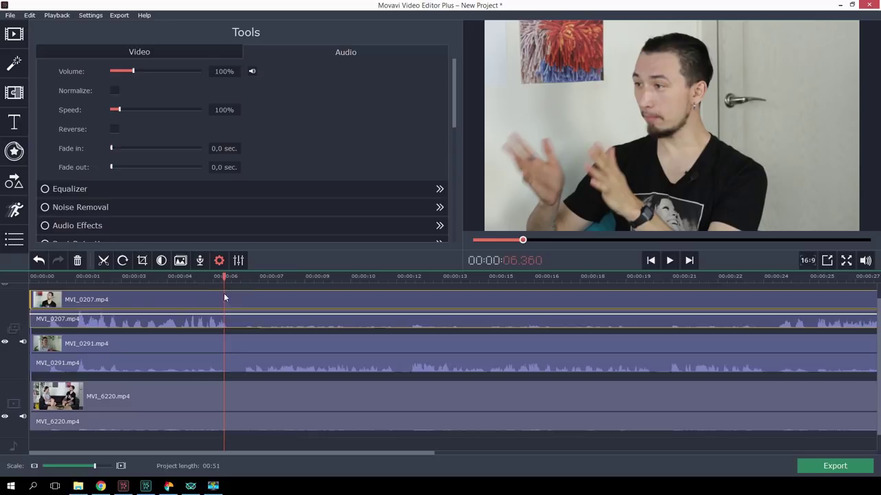
{"action": "left_click", "coordinate": [254, 276]}
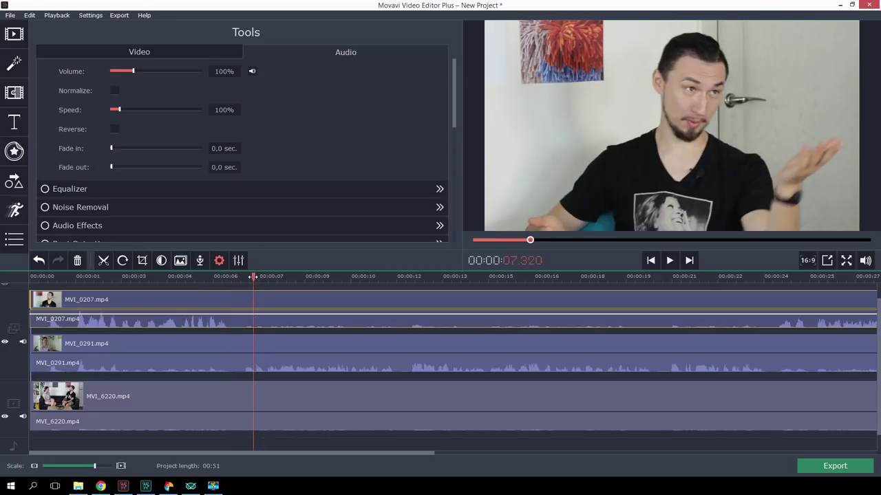
{"action": "left_click_drag", "start_coordinate": [253, 276], "coordinate": [271, 278]}
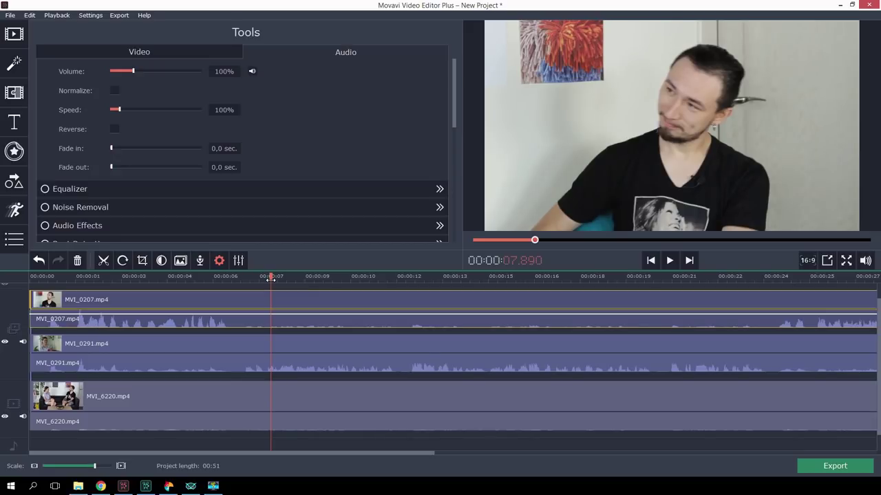
{"action": "left_click_drag", "start_coordinate": [271, 278], "coordinate": [245, 281]}
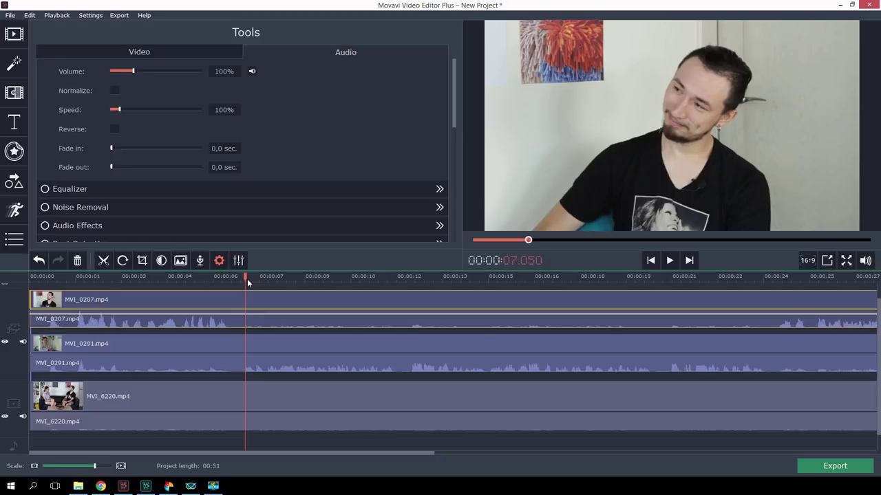
{"action": "left_click_drag", "start_coordinate": [245, 278], "coordinate": [238, 276]}
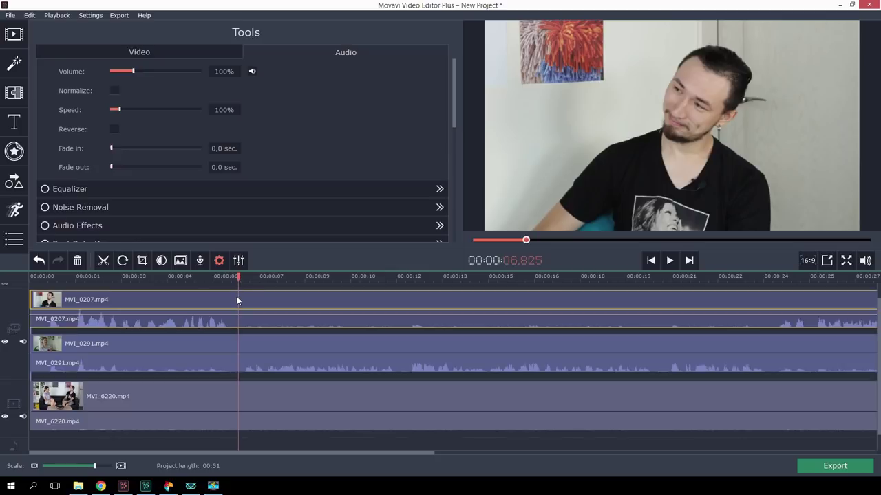
- Split MVI_0207 at 6.825 and 24.42 seconds and delete the middle piece
{"action": "left_click", "coordinate": [103, 260]}
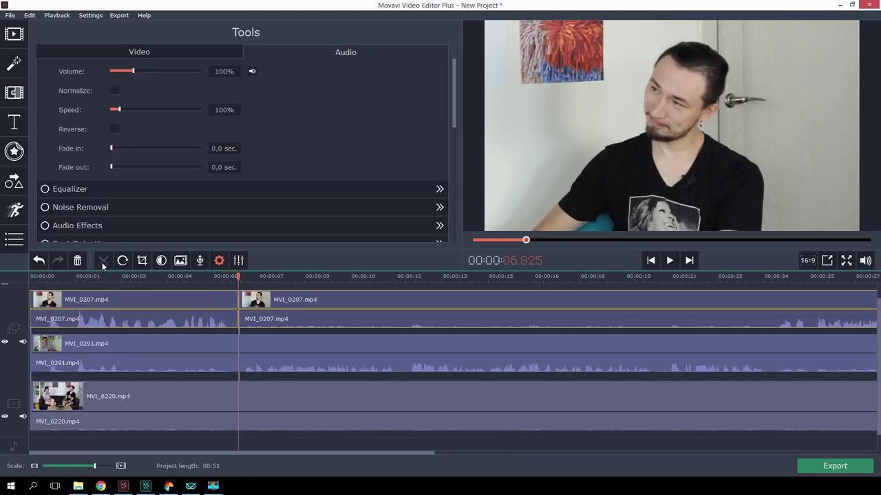
{"action": "left_click", "coordinate": [33, 465]}
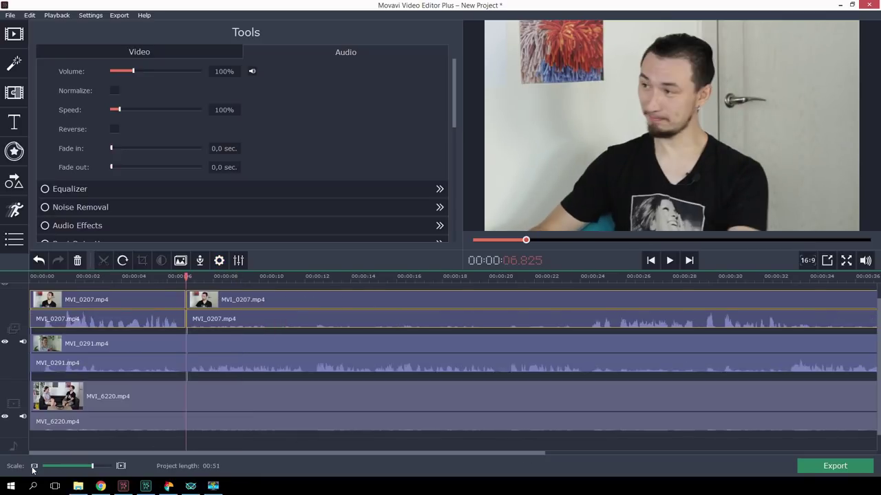
{"action": "left_click", "coordinate": [34, 466]}
{"action": "left_click", "coordinate": [401, 281]}
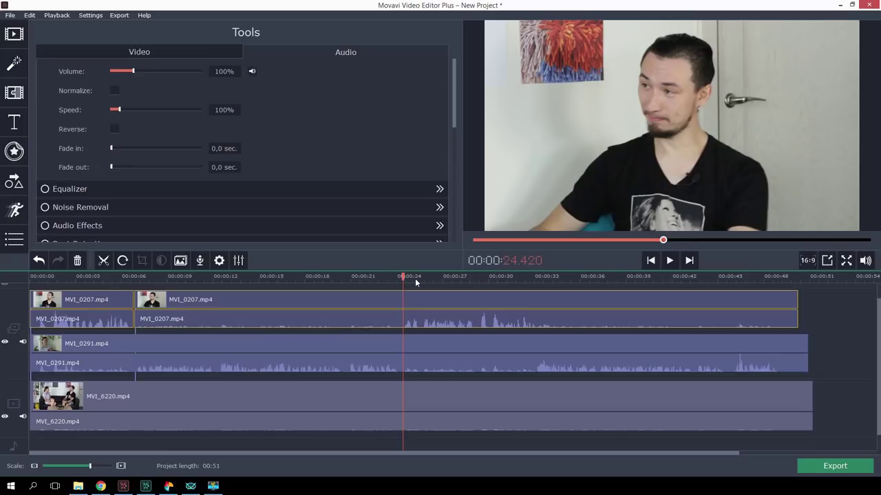
{"action": "left_click", "coordinate": [103, 260]}
{"action": "left_click", "coordinate": [324, 298]}
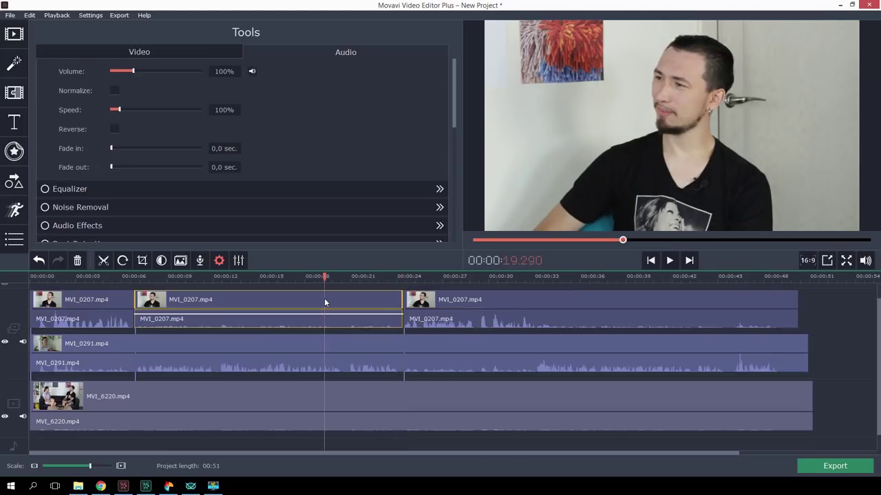
{"action": "right_click", "coordinate": [316, 301]}
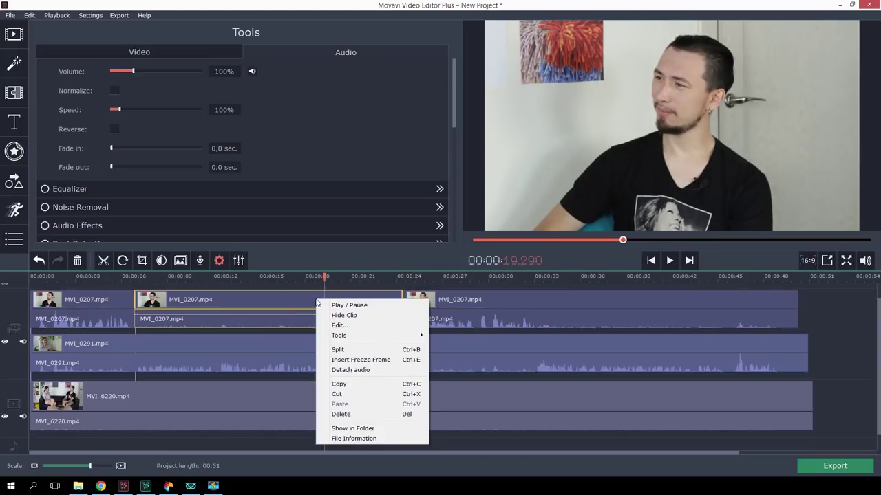
{"action": "left_click", "coordinate": [359, 414]}
- Start the second MVI_0207 piece slightly earlier and check the wide shot near 12.5 seconds
{"action": "left_click", "coordinate": [124, 279]}
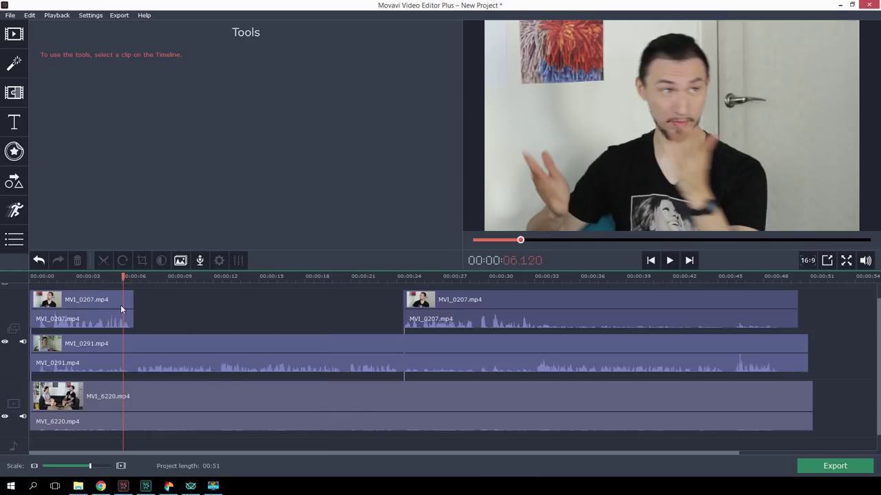
{"action": "left_click", "coordinate": [131, 302]}
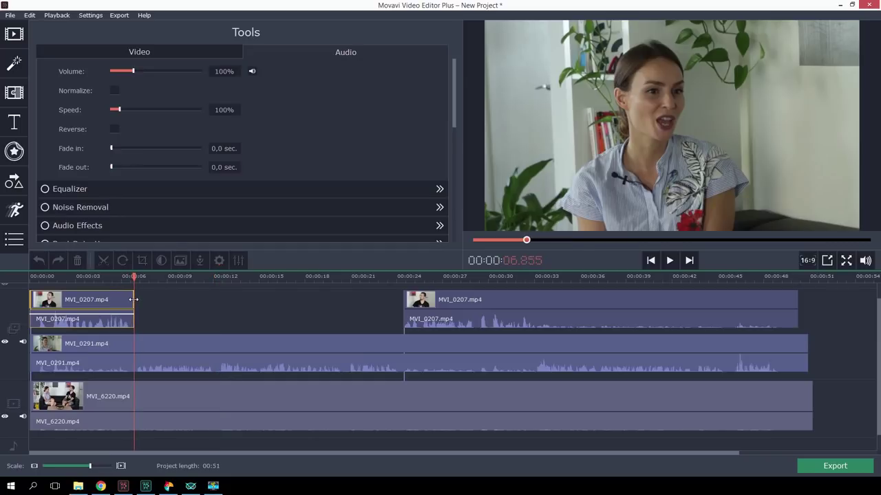
{"action": "left_click", "coordinate": [410, 303]}
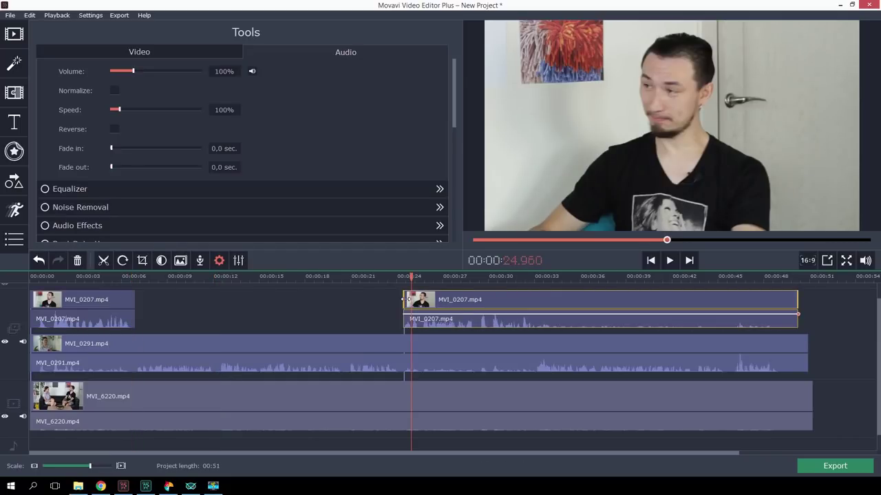
{"action": "left_click_drag", "start_coordinate": [403, 299], "coordinate": [399, 299]}
{"action": "left_click", "coordinate": [219, 279]}
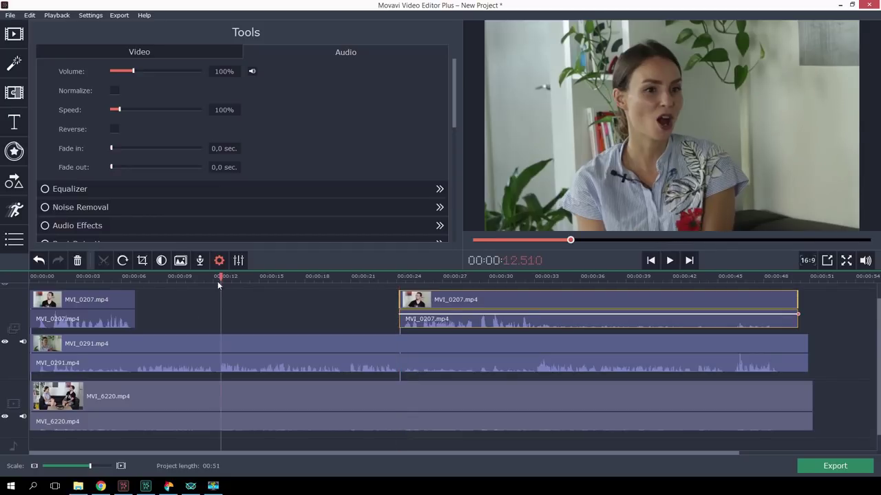
{"action": "left_click", "coordinate": [5, 342]}
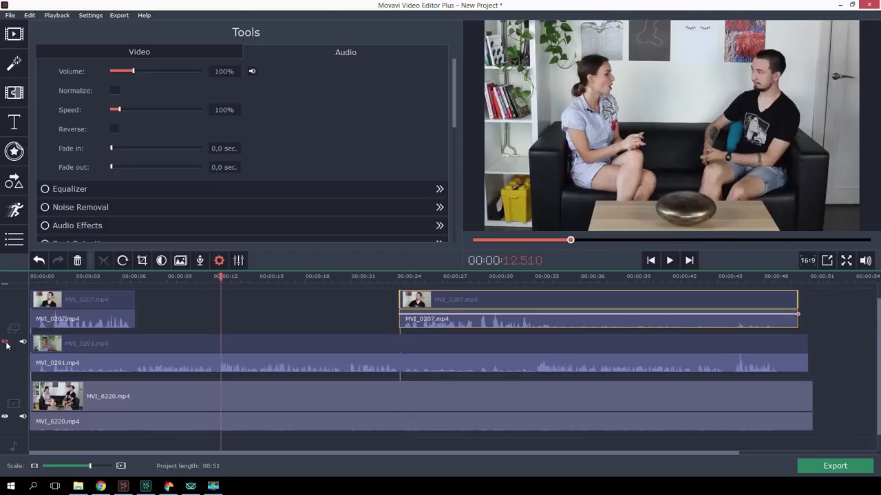
{"action": "left_click", "coordinate": [6, 342]}
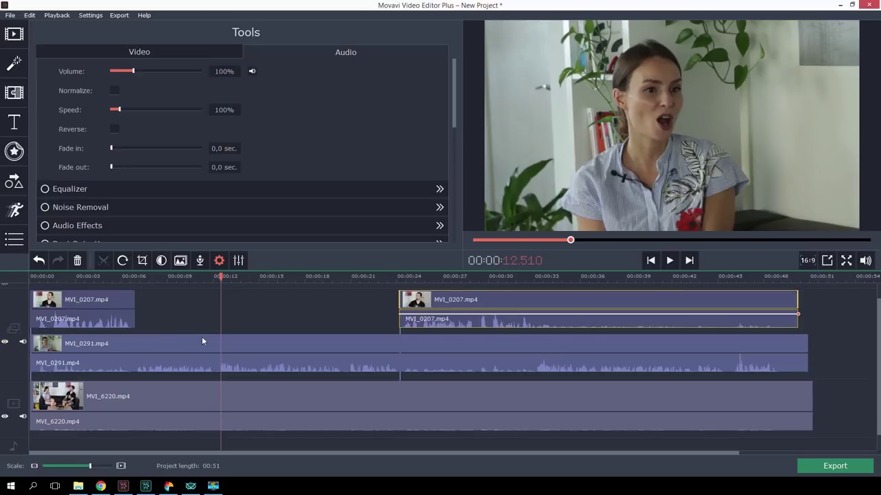
- Split MVI_0291 at 12.45 and 20.9 seconds and detach the middle piece's audio
{"action": "left_click", "coordinate": [220, 346]}
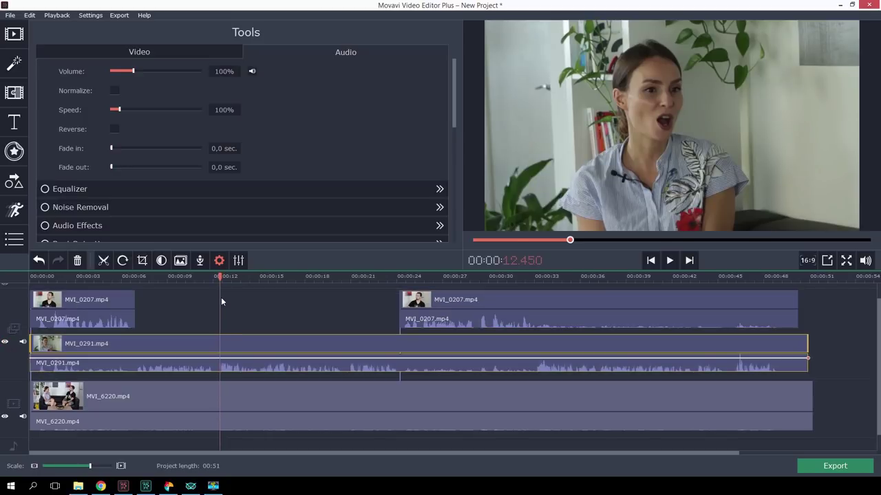
{"action": "left_click", "coordinate": [104, 261]}
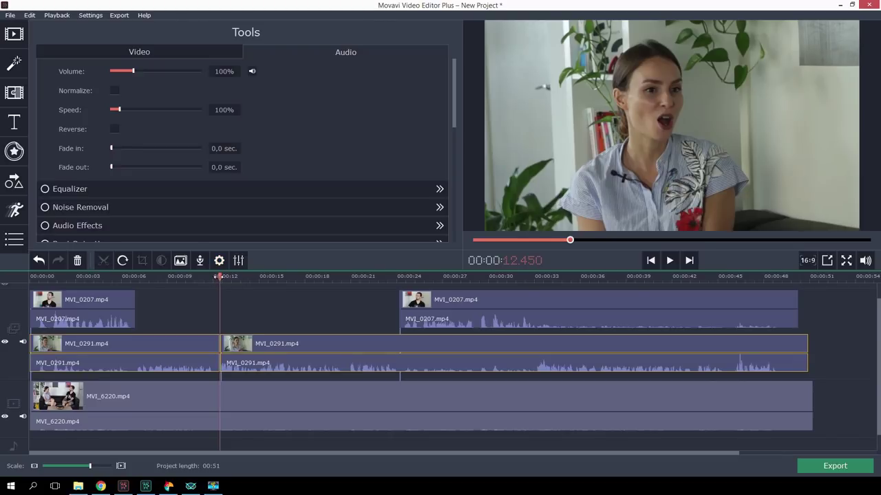
{"action": "left_click_drag", "start_coordinate": [219, 275], "coordinate": [349, 276]}
{"action": "left_click", "coordinate": [104, 260]}
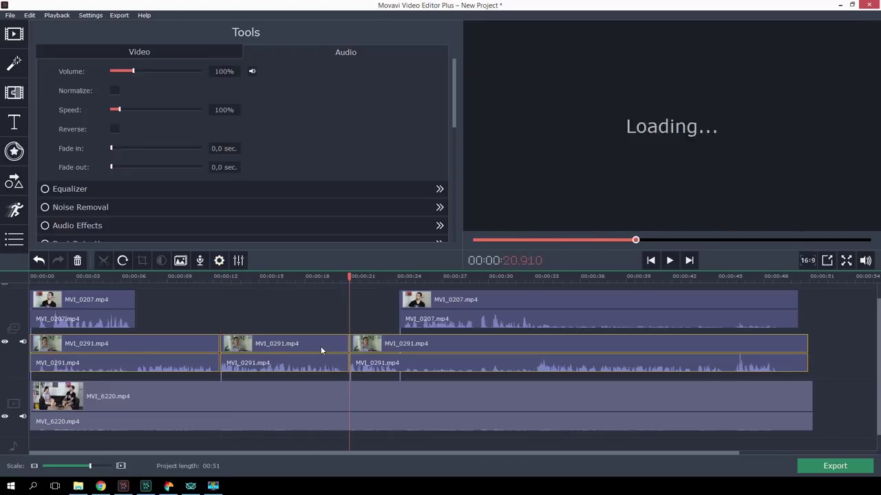
{"action": "left_click", "coordinate": [321, 351]}
{"action": "right_click", "coordinate": [314, 347]}
{"action": "left_click", "coordinate": [375, 415]}
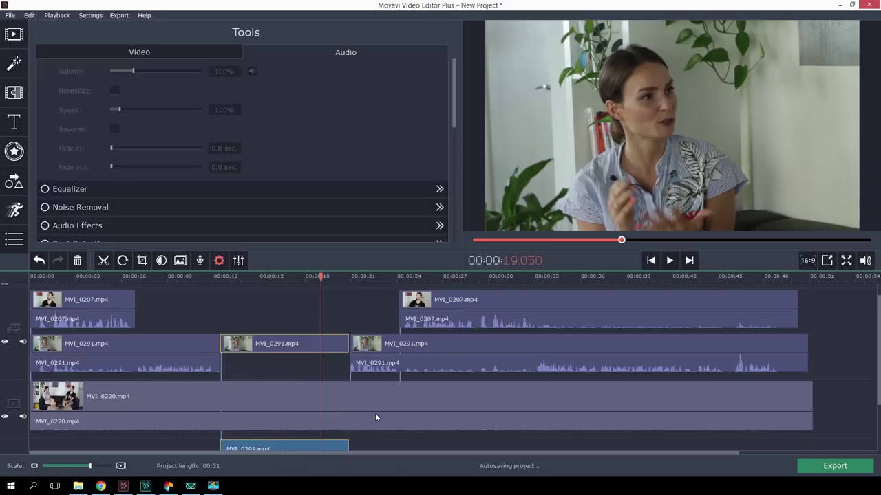
- Delete the middle MVI_0291 video piece, keeping its detached audio
{"action": "left_click", "coordinate": [304, 344]}
{"action": "right_click", "coordinate": [297, 342]}
{"action": "left_click", "coordinate": [348, 454]}
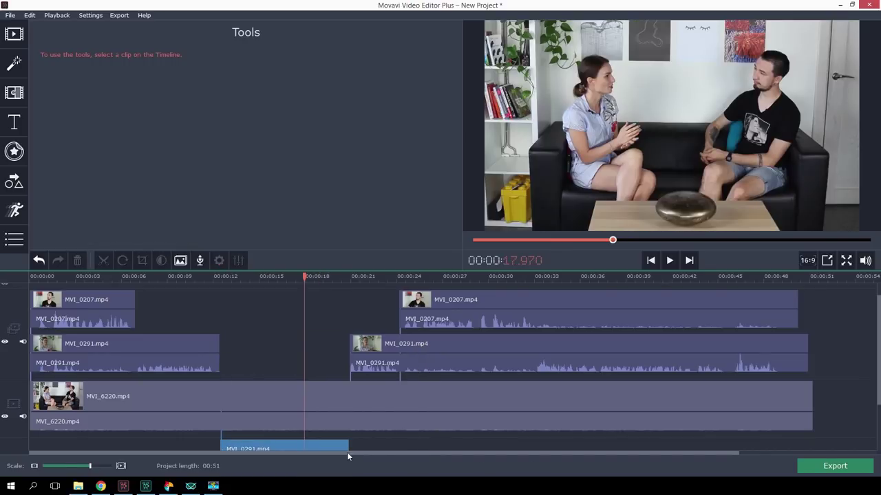
{"action": "left_click_drag", "start_coordinate": [200, 275], "coordinate": [98, 275]}
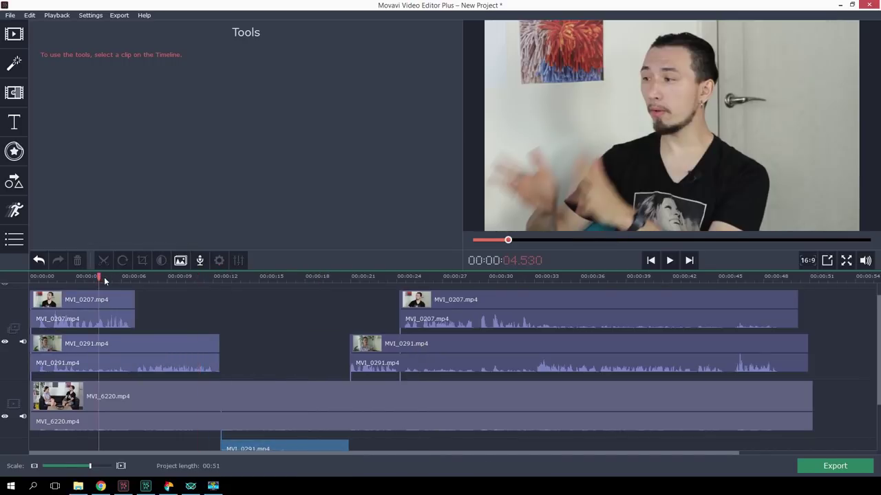
- Play back the edit to review the alternating close-ups and wide shot
{"action": "left_click", "coordinate": [663, 263]}
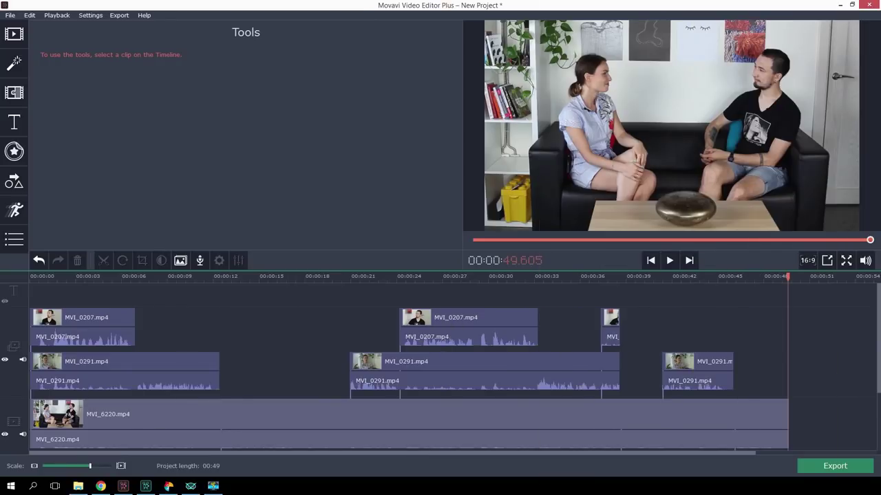
{"action": "scroll", "coordinate": [879, 342], "scroll_direction": "down", "scroll_amount": 1}
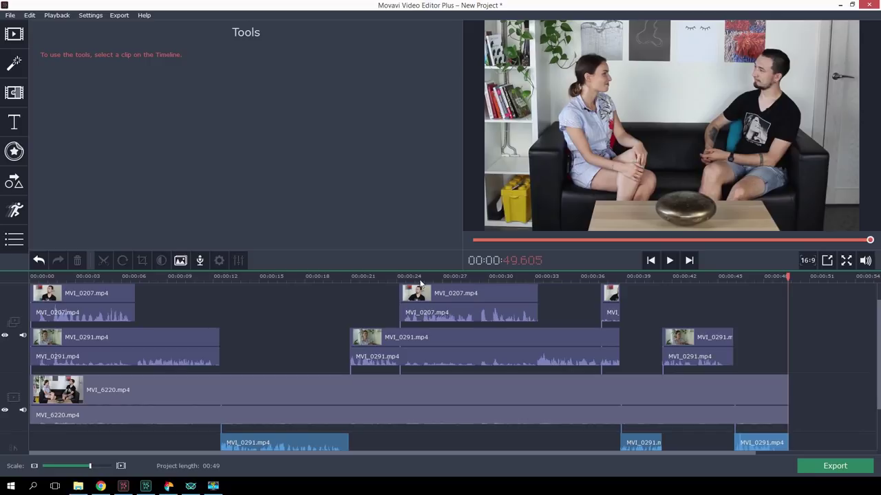
- Lower the MVI_0207 pieces' volume, the second to 89% and the short one near 38 s to 0%
{"action": "left_click", "coordinate": [324, 277]}
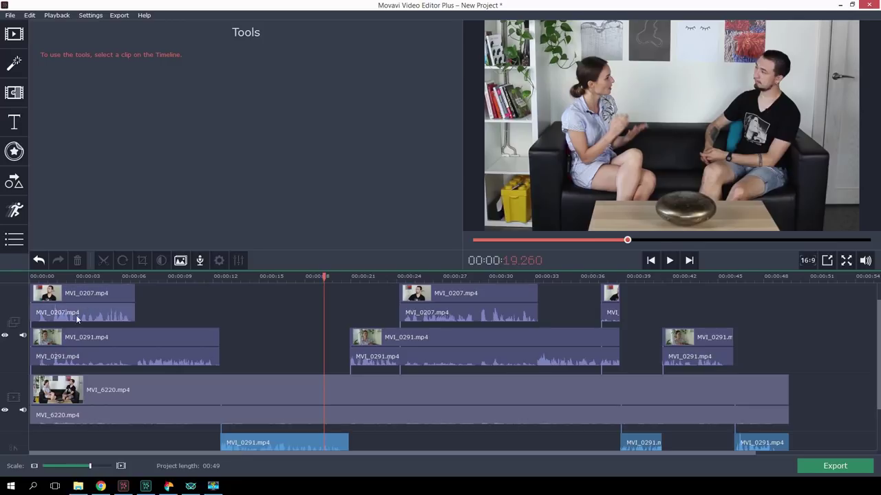
{"action": "left_click", "coordinate": [103, 313]}
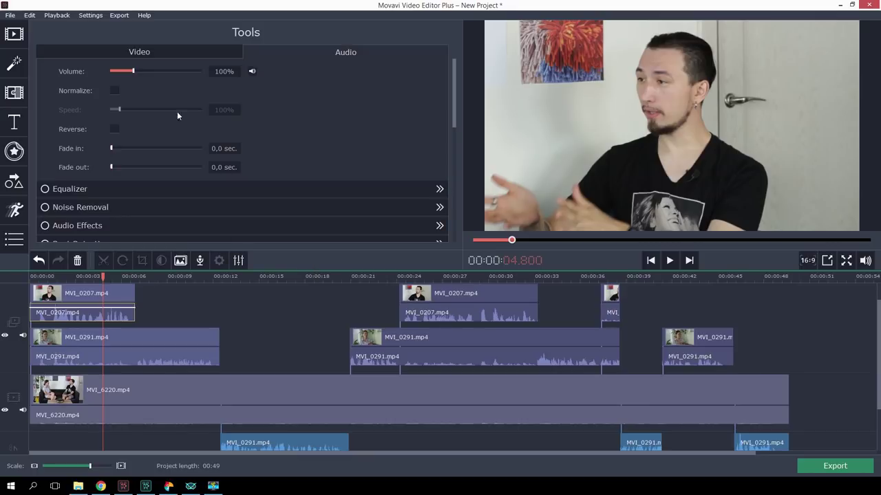
{"action": "left_click_drag", "start_coordinate": [134, 75], "coordinate": [133, 75]}
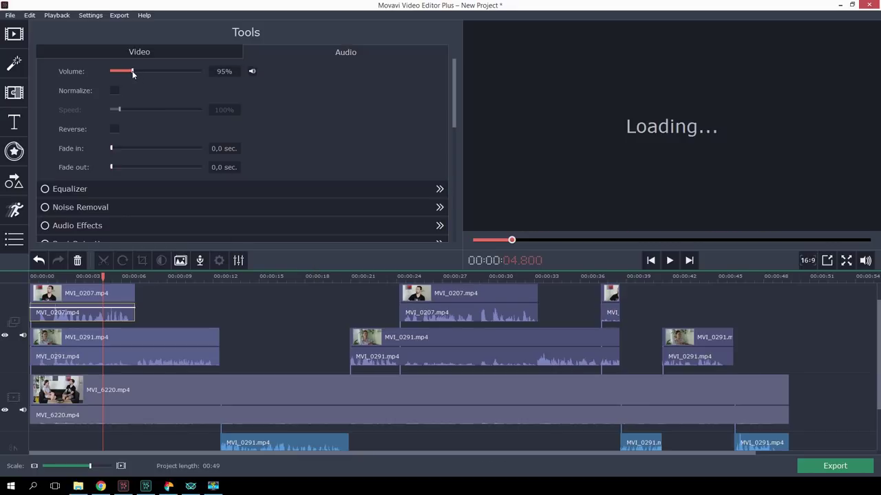
{"action": "left_click", "coordinate": [424, 298]}
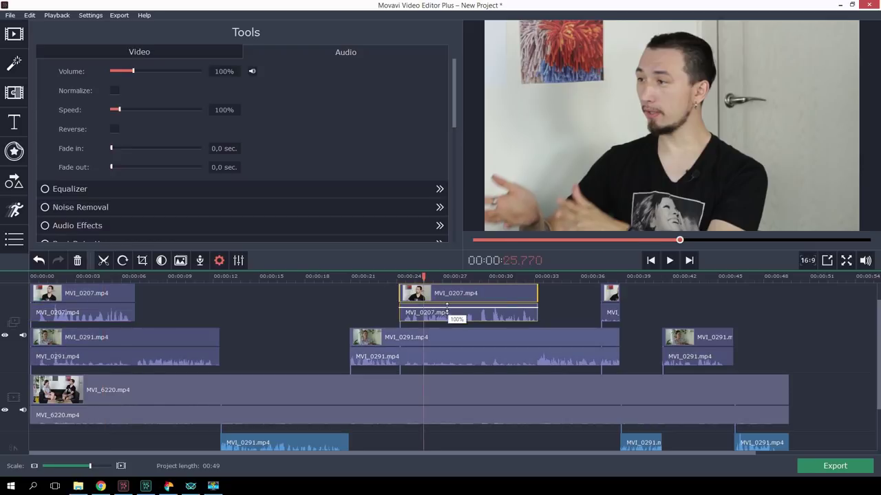
{"action": "left_click_drag", "start_coordinate": [447, 307], "coordinate": [448, 309]}
{"action": "left_click", "coordinate": [611, 315]}
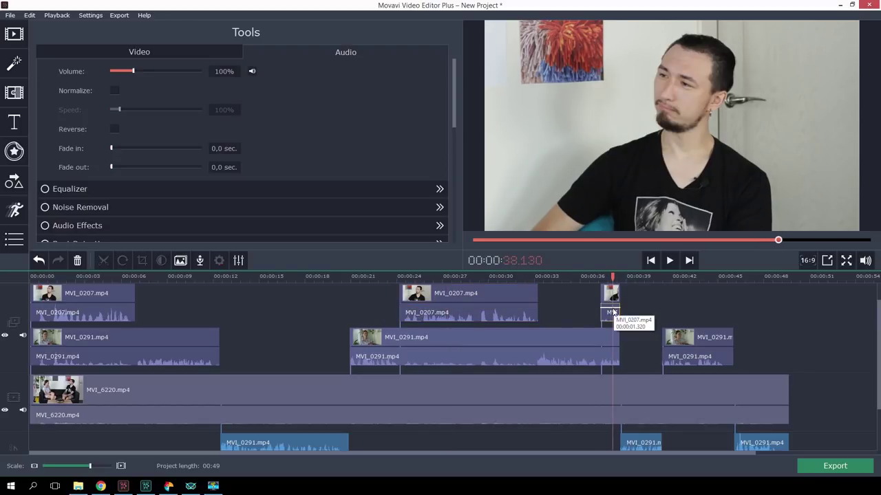
{"action": "left_click_drag", "start_coordinate": [613, 307], "coordinate": [613, 310]}
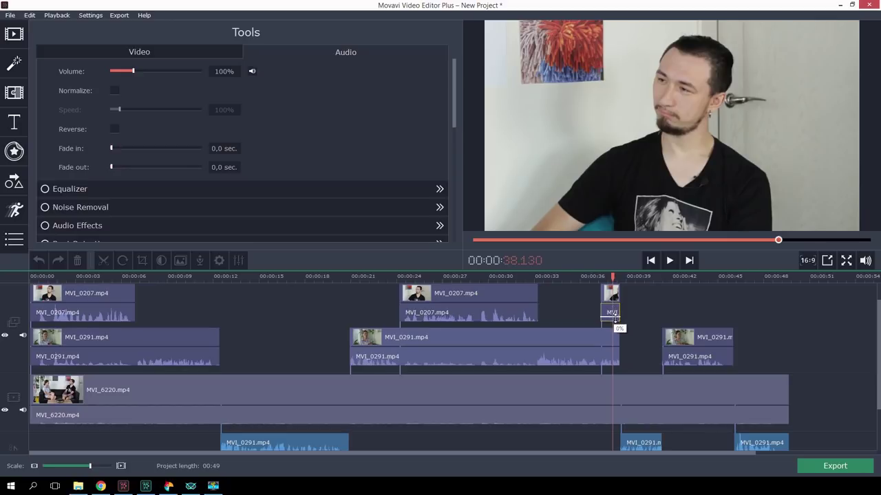
{"action": "left_click_drag", "start_coordinate": [615, 319], "coordinate": [616, 322]}
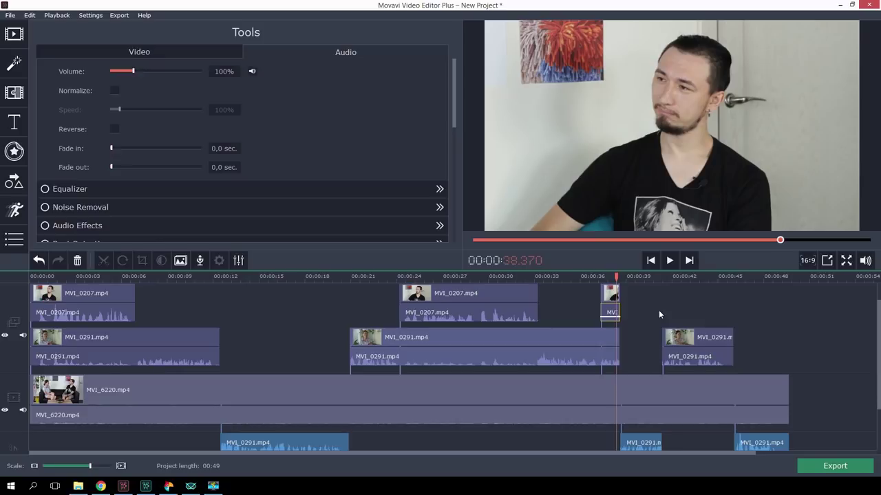
- Detach the audio from all selected MVI_0207 pieces
{"action": "left_click_drag", "start_coordinate": [660, 309], "coordinate": [58, 316]}
{"action": "right_click", "coordinate": [127, 314]}
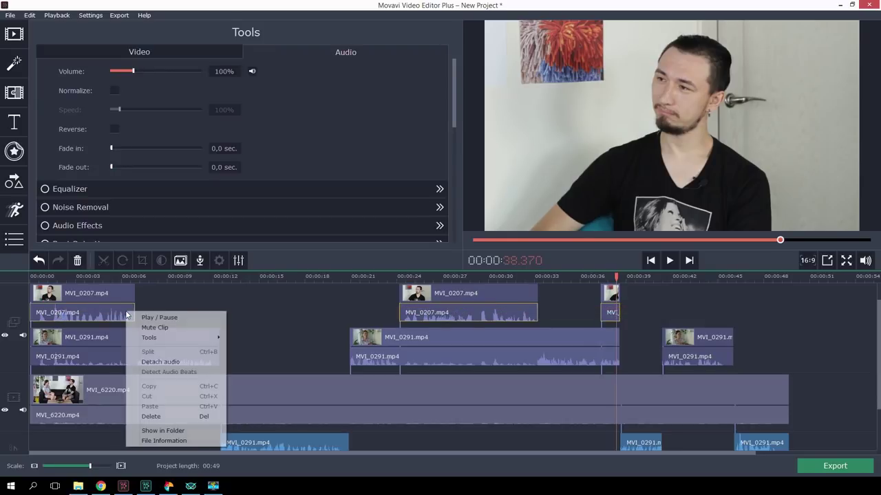
{"action": "left_click", "coordinate": [160, 362]}
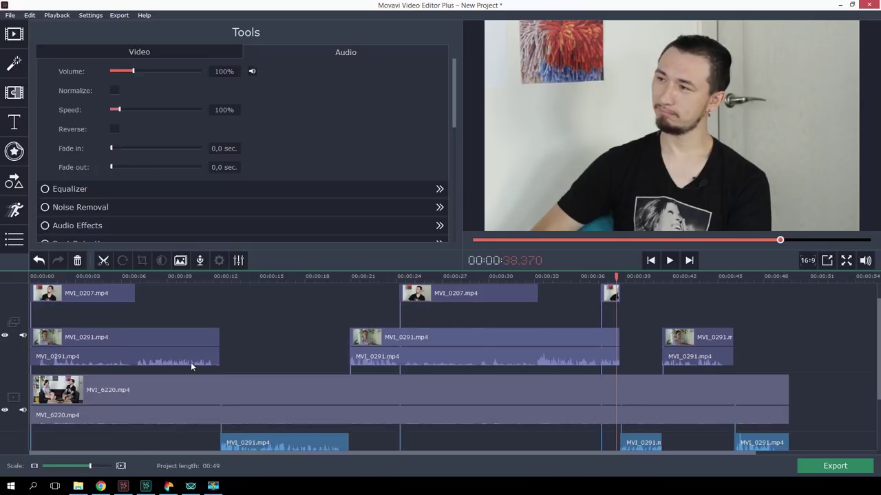
- Detach the audio from all MVI_0291 pieces onto their own tracks
{"action": "left_click_drag", "start_coordinate": [877, 350], "coordinate": [877, 371]}
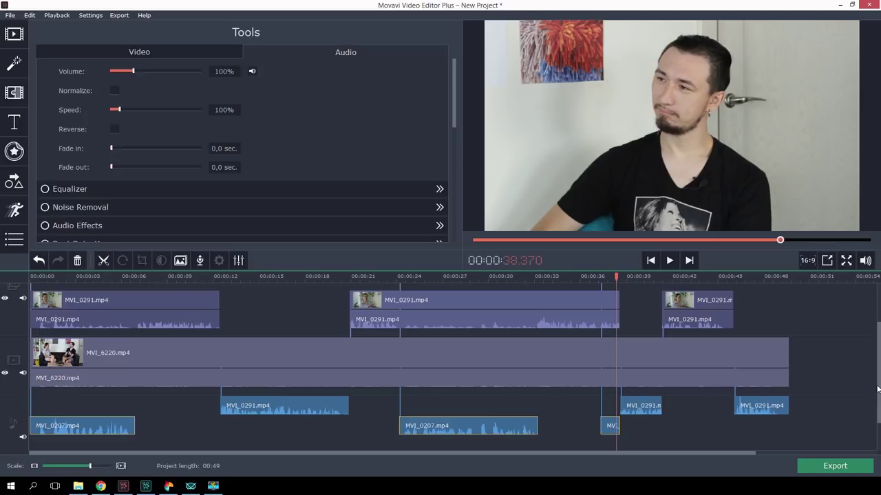
{"action": "left_click_drag", "start_coordinate": [879, 373], "coordinate": [878, 341]}
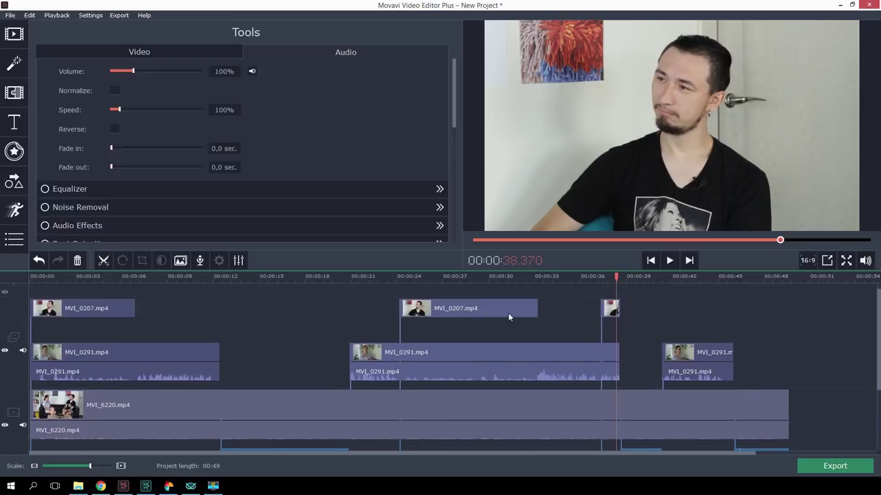
{"action": "left_click_drag", "start_coordinate": [767, 369], "coordinate": [181, 372]}
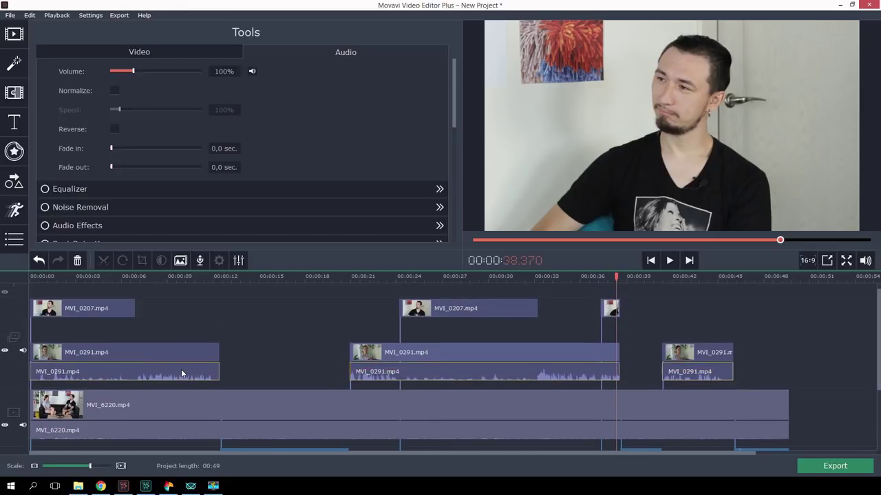
{"action": "right_click", "coordinate": [181, 371]}
{"action": "left_click", "coordinate": [246, 284]}
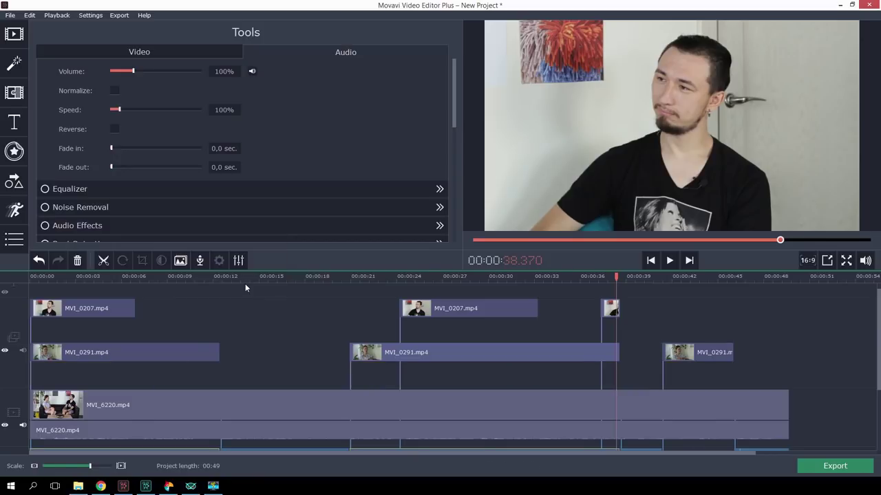
{"action": "scroll", "coordinate": [875, 353], "scroll_direction": "down", "scroll_amount": 2}
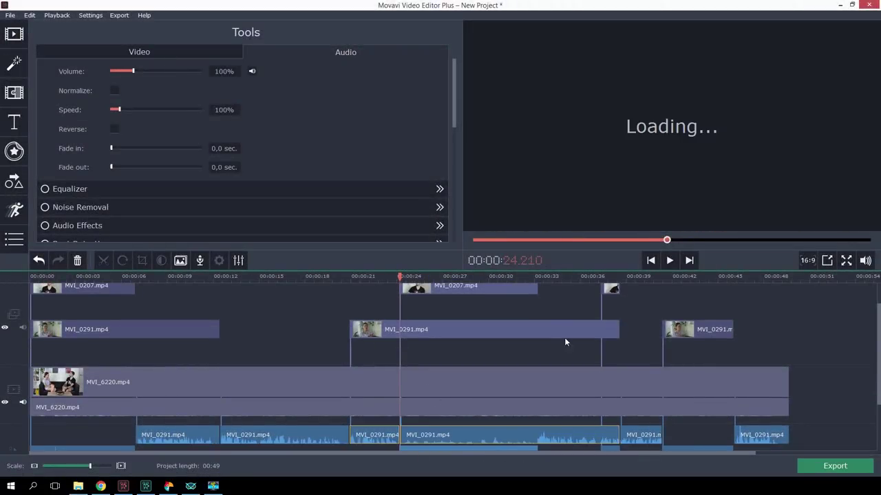
- Move the playhead to about 00:33 and delete the redundant MVI_0291 audio piece under MVI_0207
{"action": "left_click", "coordinate": [535, 276]}
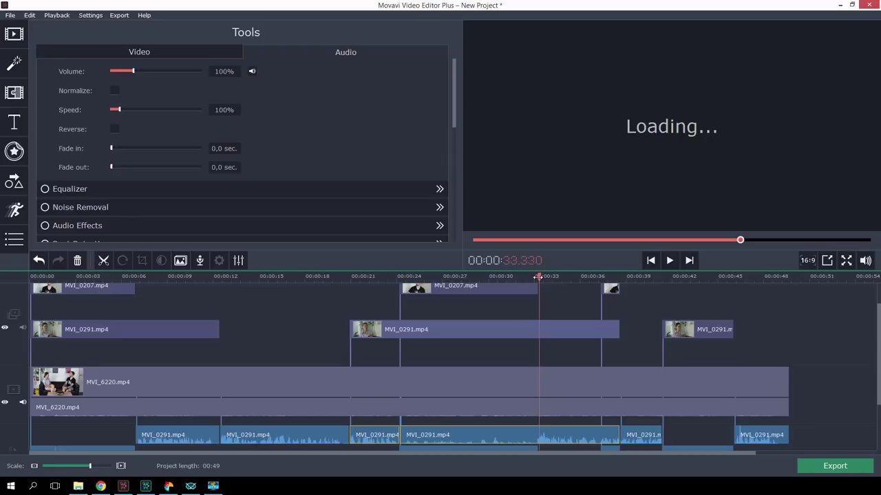
{"action": "left_click_drag", "start_coordinate": [539, 277], "coordinate": [535, 275]}
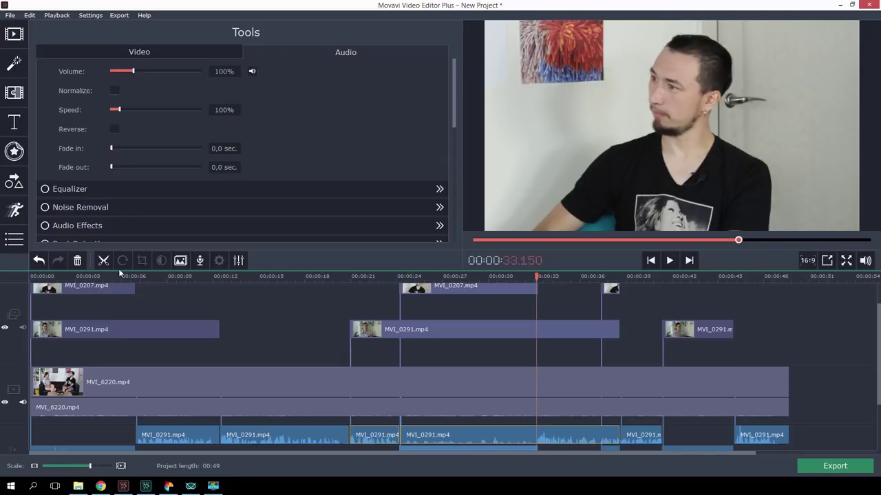
{"action": "left_click", "coordinate": [518, 435]}
{"action": "right_click", "coordinate": [517, 435]}
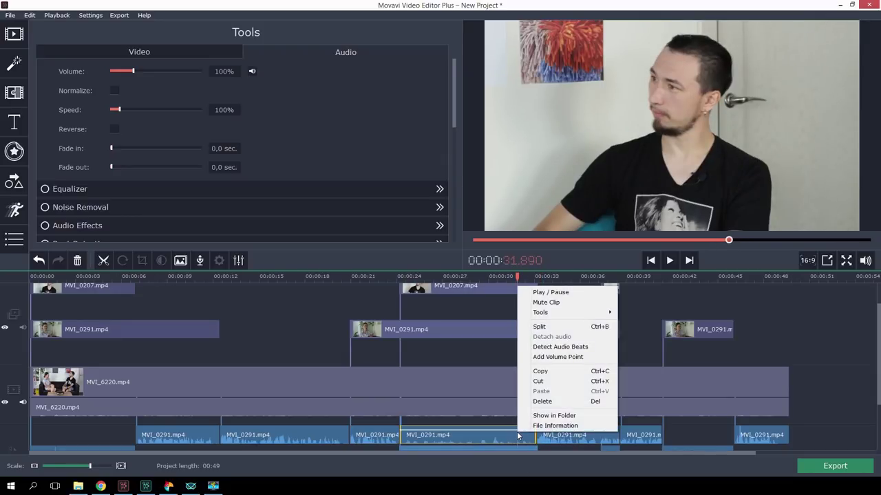
{"action": "left_click", "coordinate": [577, 400]}
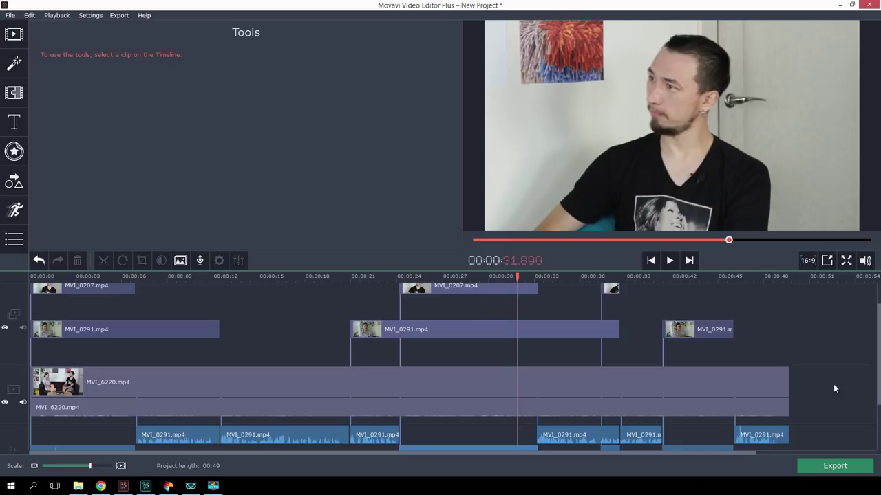
{"action": "left_click_drag", "start_coordinate": [875, 397], "coordinate": [877, 404]}
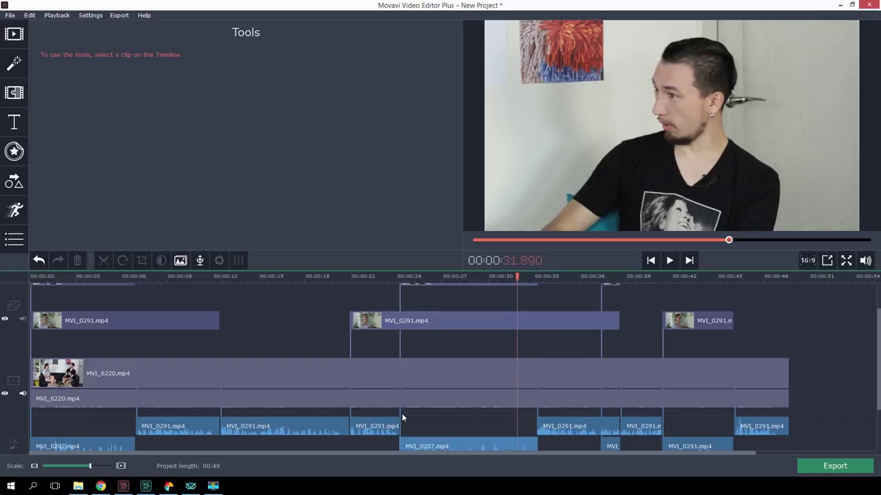
- Zoom in and extend the MVI_0291 audio clips so they overlap the neighbouring MVI_0207 audio
{"action": "left_click", "coordinate": [156, 426]}
{"action": "left_click", "coordinate": [121, 466]}
{"action": "left_click", "coordinate": [121, 466]}
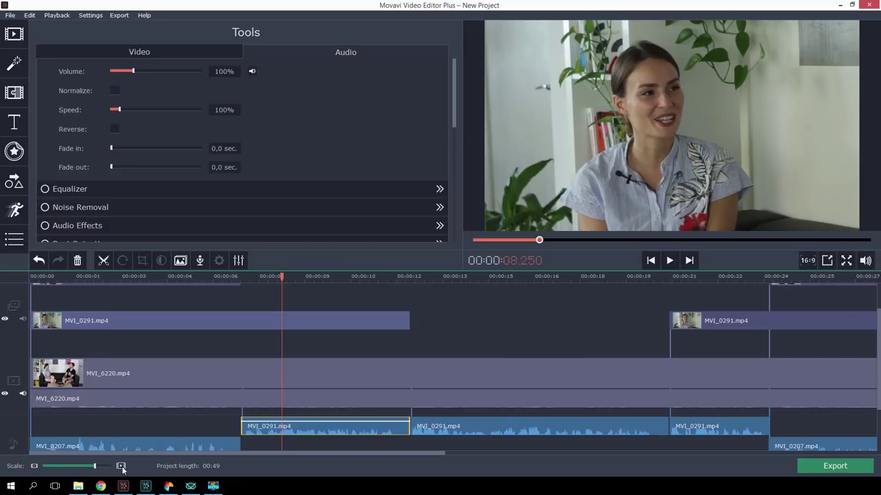
{"action": "left_click_drag", "start_coordinate": [242, 428], "coordinate": [242, 446]}
{"action": "left_click", "coordinate": [237, 447]}
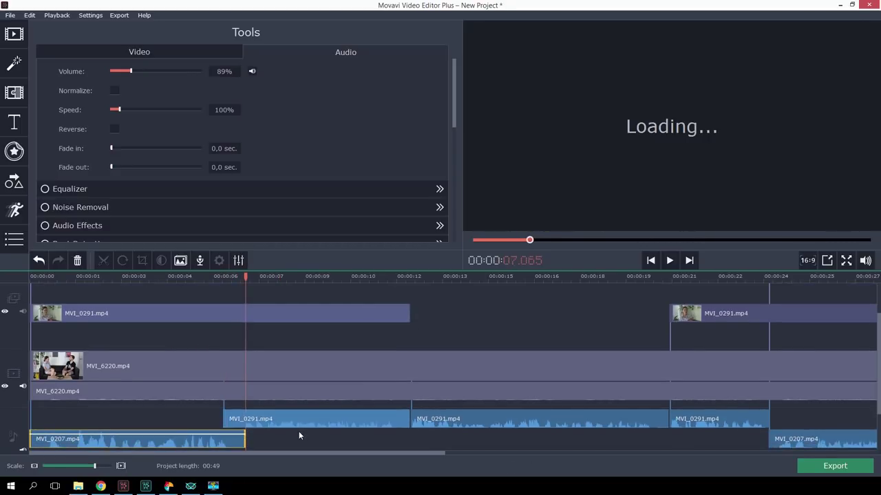
{"action": "left_click", "coordinate": [746, 419]}
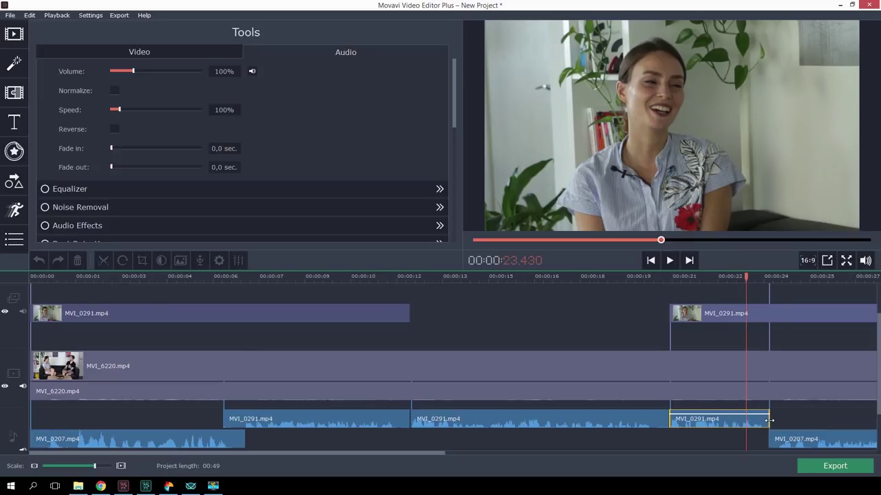
{"action": "left_click_drag", "start_coordinate": [769, 419], "coordinate": [778, 419]}
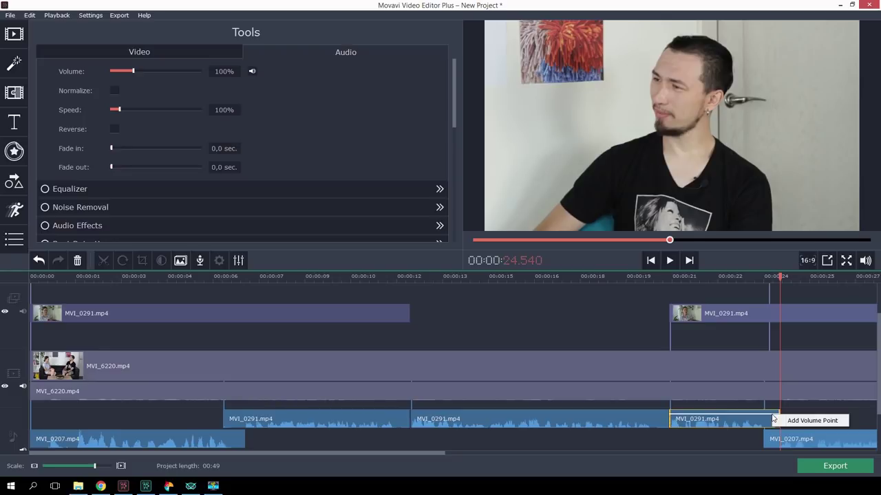
- Add volume points and fade the MVI_0291 clip ending near 00:24 down to 0%
{"action": "left_click", "coordinate": [773, 417]}
{"action": "right_click", "coordinate": [754, 413]}
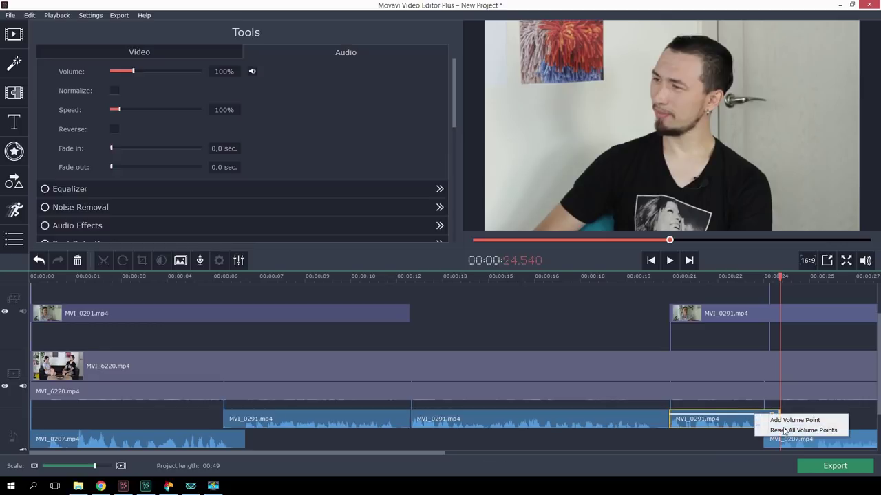
{"action": "left_click", "coordinate": [779, 418]}
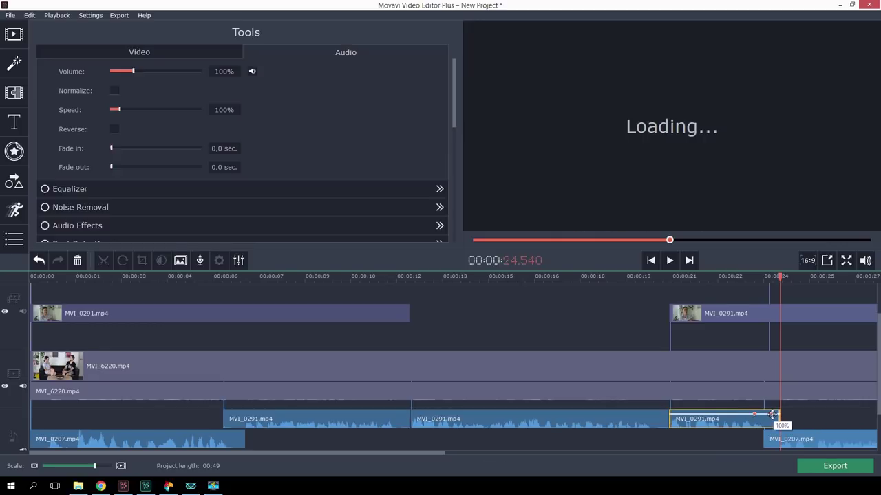
{"action": "mouse_move", "coordinate": [773, 416]}
{"action": "left_mouse_down"}
{"action": "mouse_move", "coordinate": [781, 426]}
{"action": "mouse_move", "coordinate": [761, 414]}
{"action": "left_mouse_up"}
{"action": "left_click", "coordinate": [286, 418]}
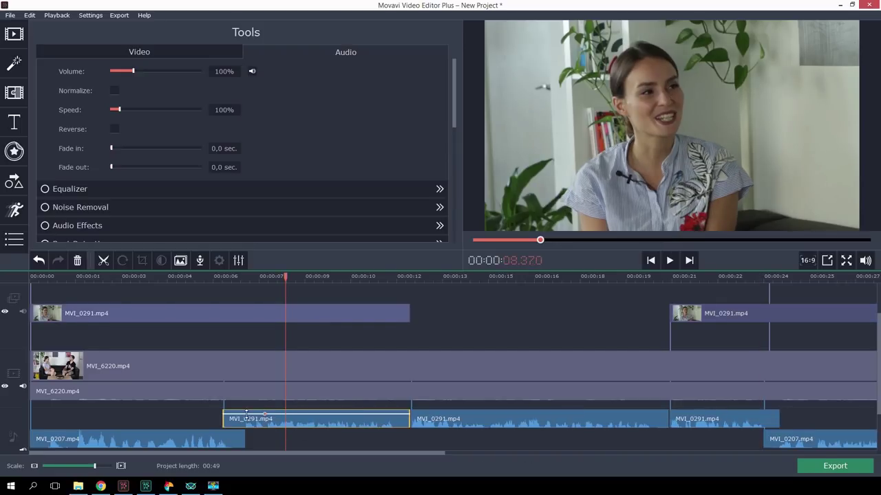
{"action": "right_click", "coordinate": [261, 415]}
{"action": "left_click", "coordinate": [282, 421]}
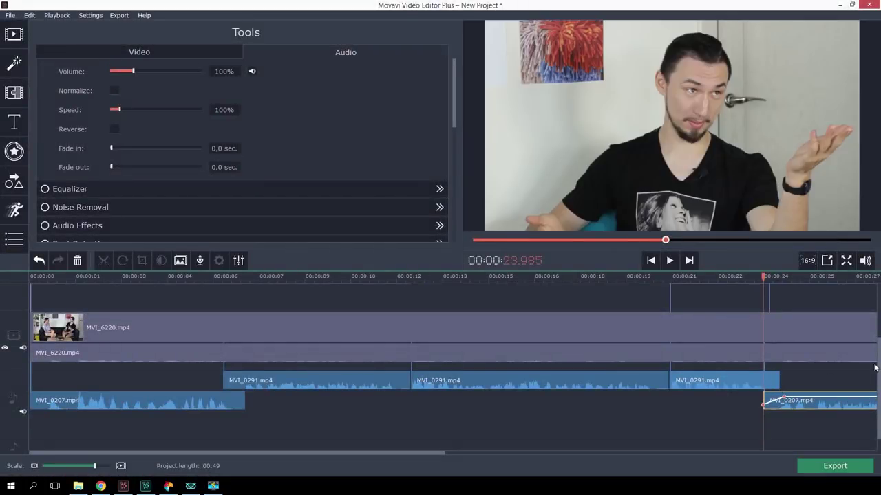
- Drag the wide-shot MVI_6220 audio volume line down to 15%, then view the whole edit
{"action": "left_click_drag", "start_coordinate": [878, 373], "coordinate": [877, 353]}
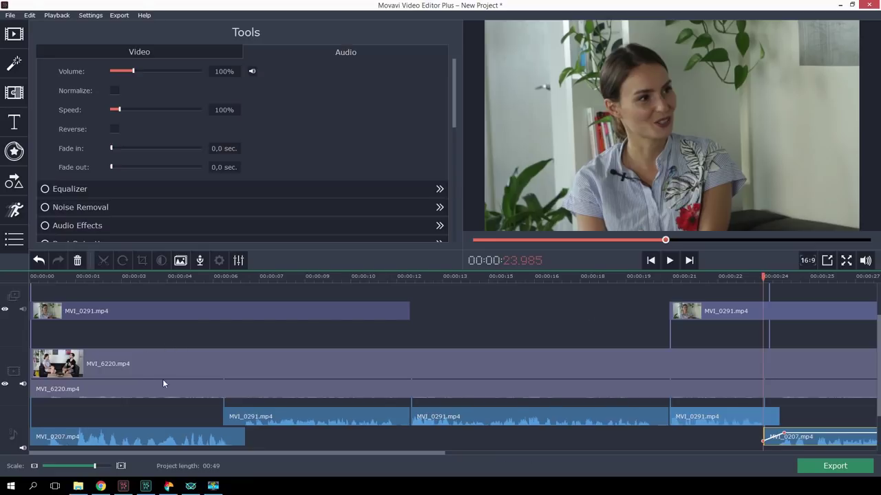
{"action": "left_click", "coordinate": [204, 390]}
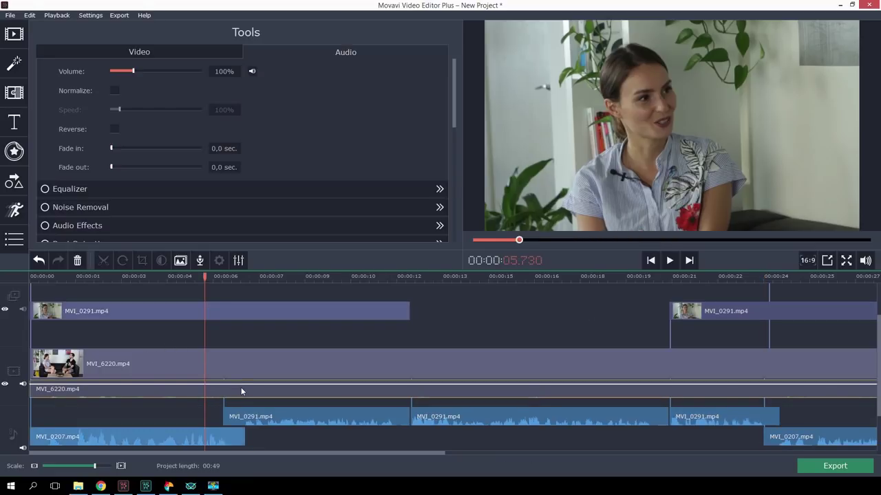
{"action": "left_click", "coordinate": [239, 410]}
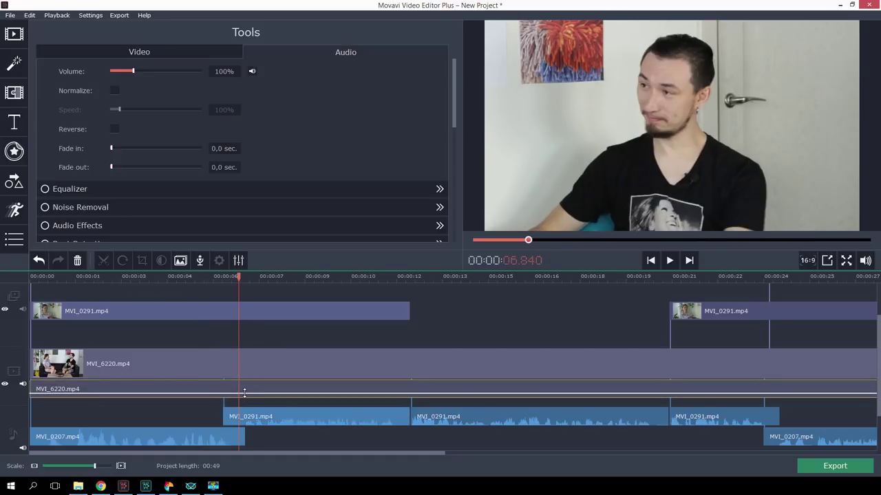
{"action": "left_click", "coordinate": [245, 394]}
{"action": "left_click_drag", "start_coordinate": [245, 395], "coordinate": [248, 392]}
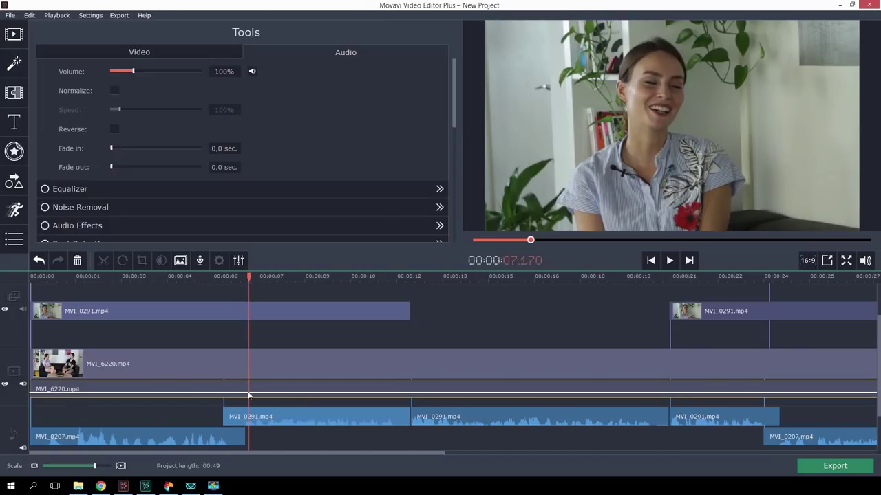
{"action": "left_click", "coordinate": [34, 467]}
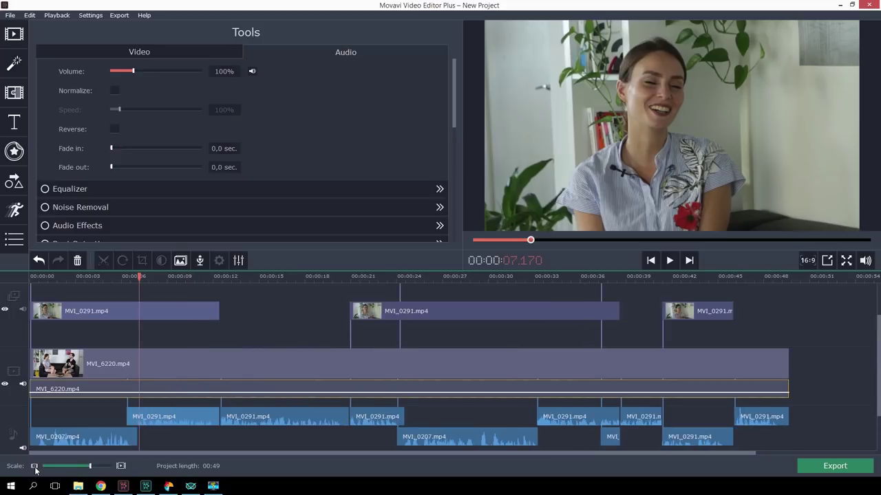
- Place Wandering Yogi from the built-in music library on a new bottom track at 5% volume
{"action": "left_click", "coordinate": [14, 33]}
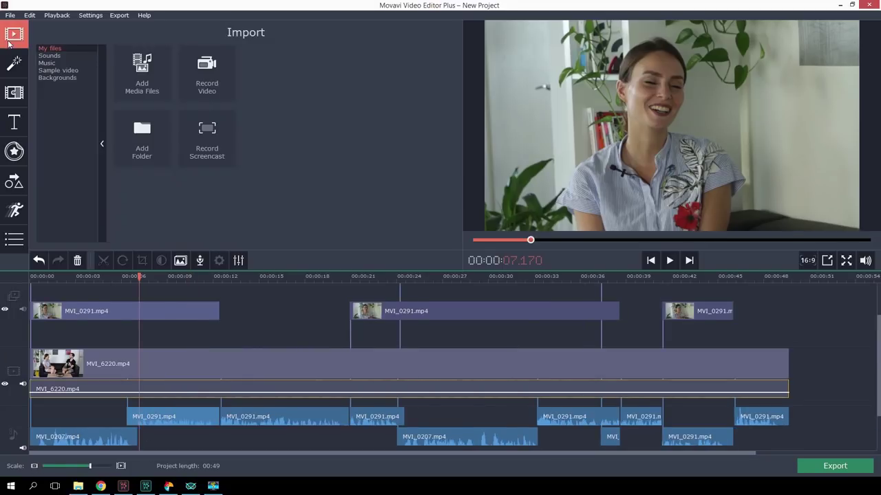
{"action": "left_click", "coordinate": [141, 306]}
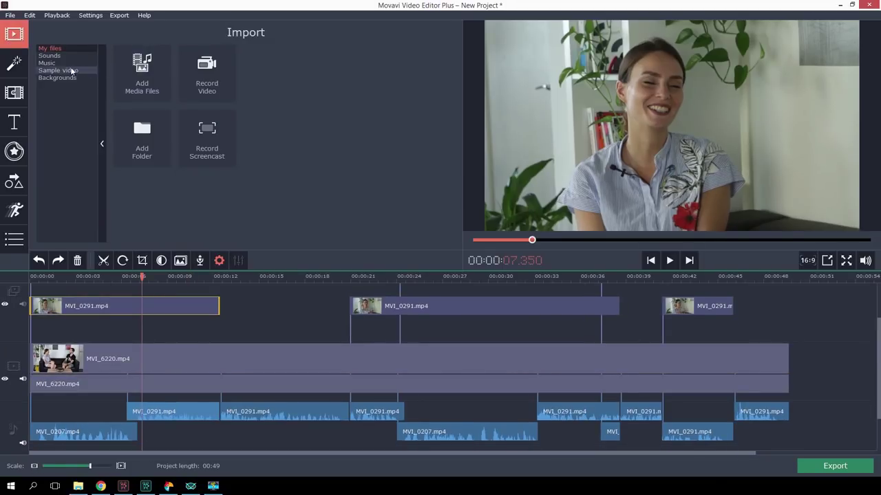
{"action": "left_click", "coordinate": [47, 63]}
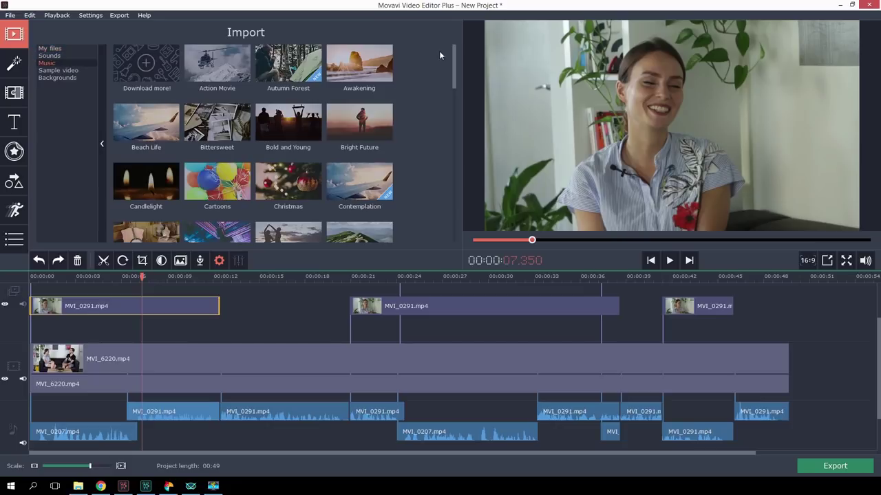
{"action": "left_click_drag", "start_coordinate": [455, 55], "coordinate": [455, 208]}
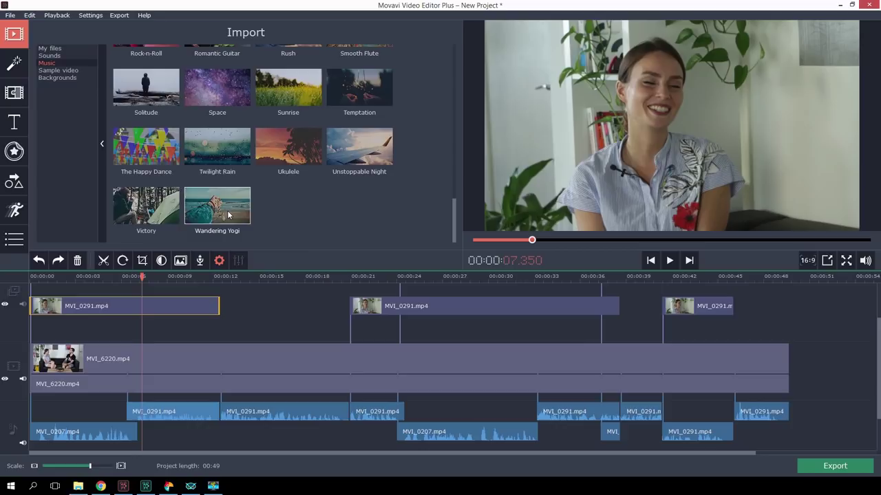
{"action": "left_click_drag", "start_coordinate": [228, 216], "coordinate": [65, 439]}
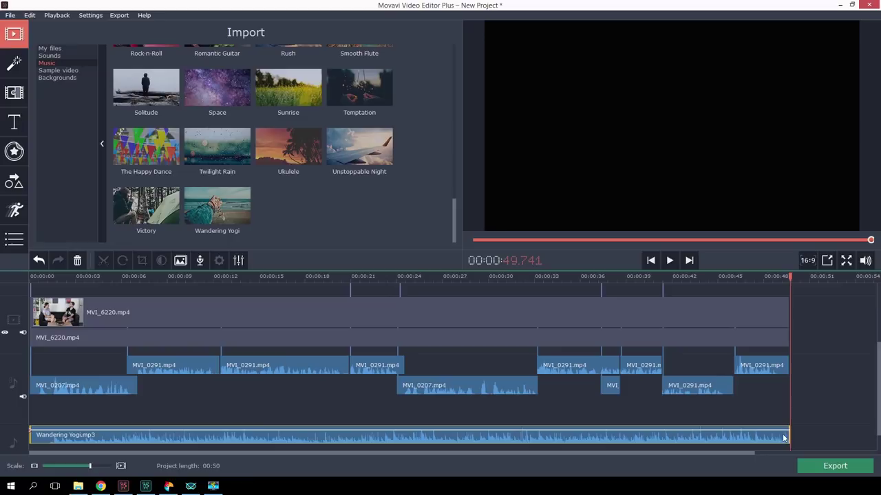
{"action": "left_click_drag", "start_coordinate": [776, 431], "coordinate": [802, 437]}
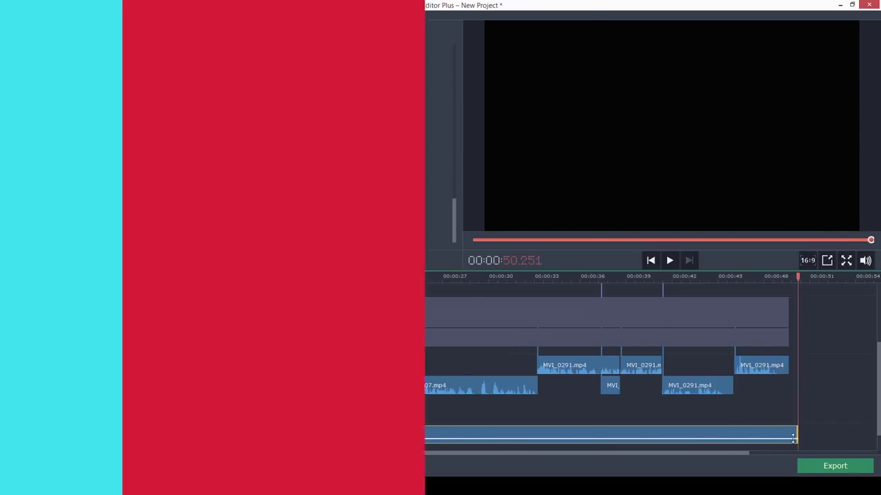